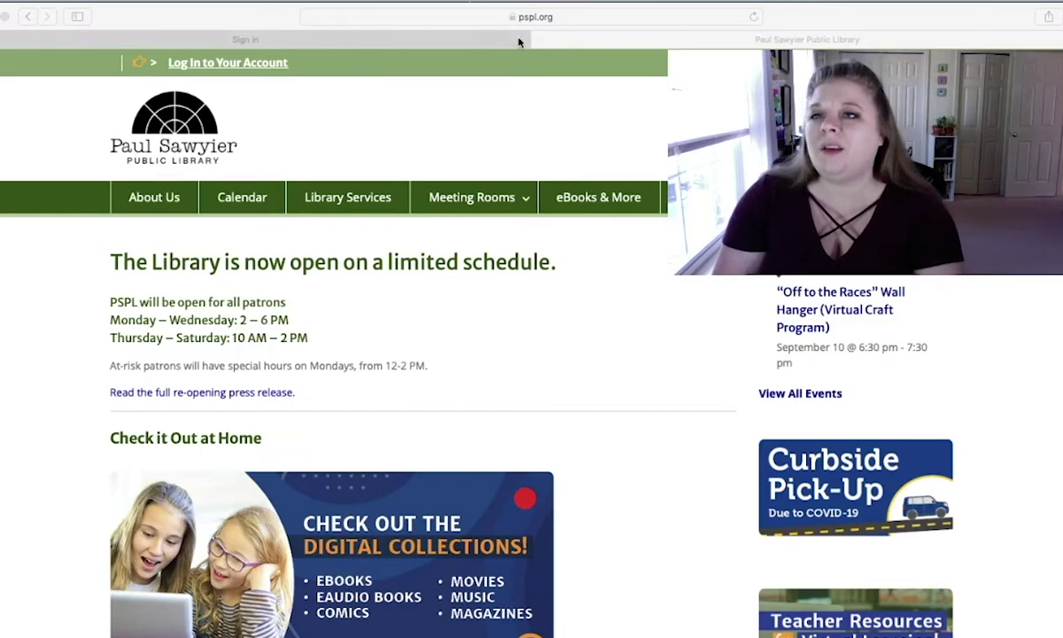
# - Switch Safari from the library website to the Goodreads sign-in tab
pyautogui.click(325, 40)
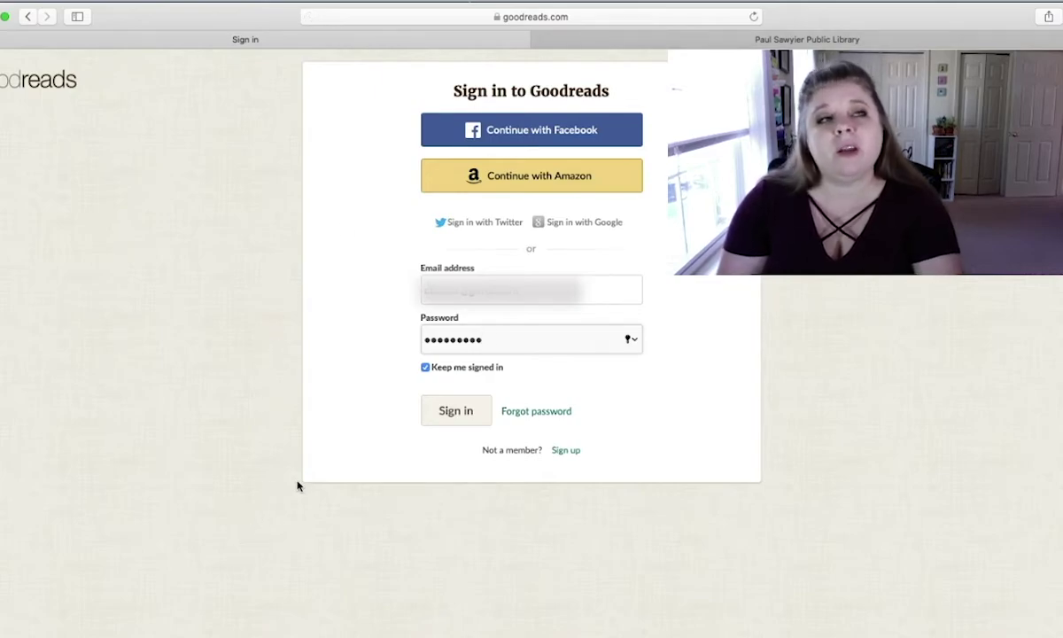
# - Submit the prefilled Goodreads sign-in and choose Not Now on Safari's save-password prompt
pyautogui.click(462, 418)
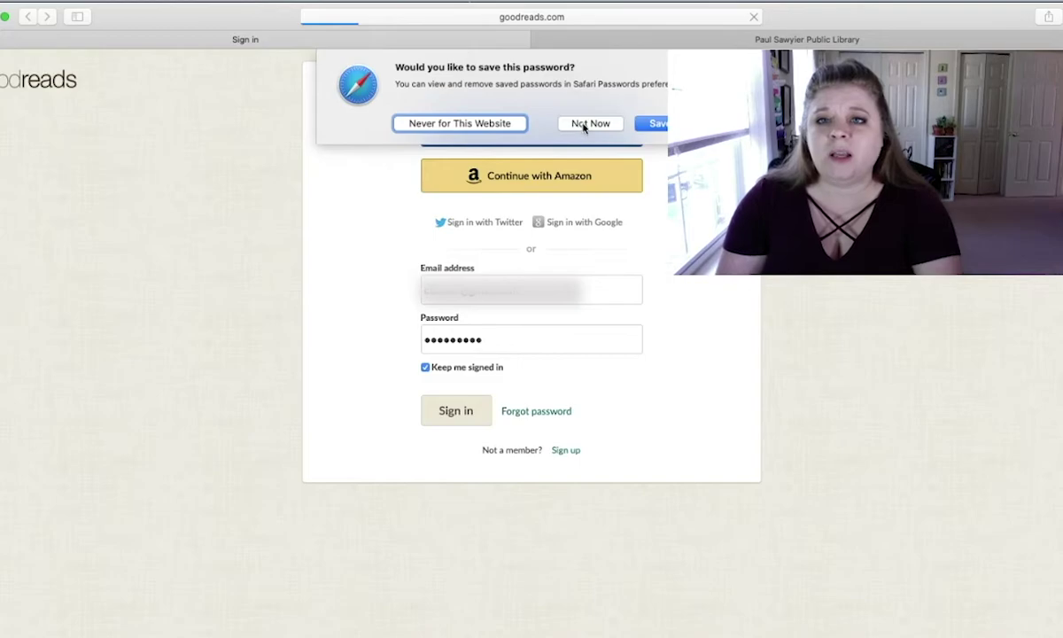
pyautogui.click(582, 122)
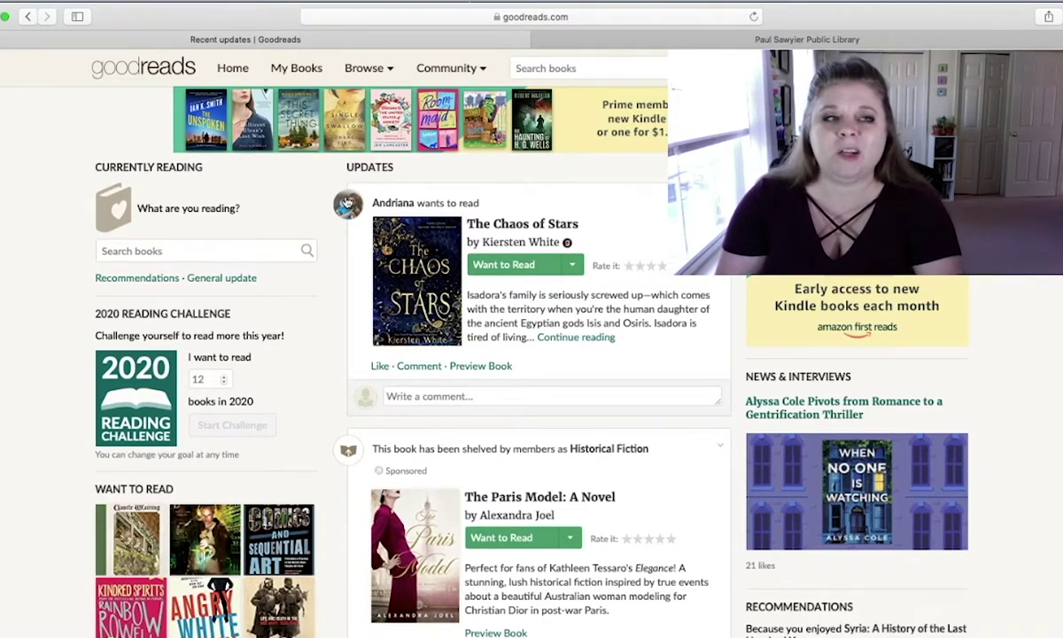
pyautogui.scroll(-1, 159, 185)
pyautogui.scroll(1, 160, 185)
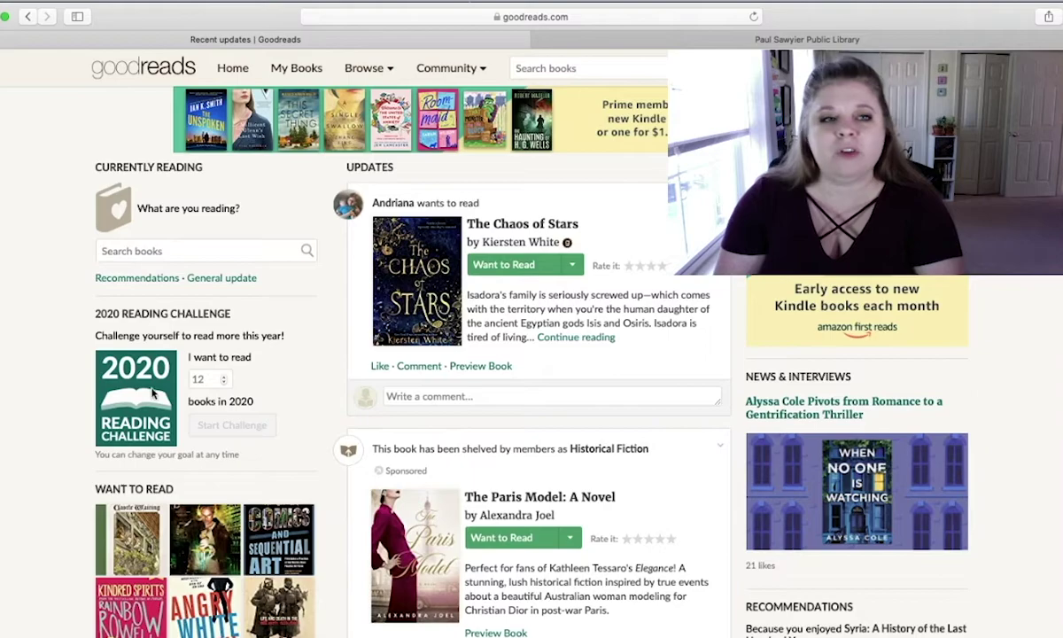
pyautogui.scroll(-1, 151, 365)
pyautogui.scroll(-3, 151, 365)
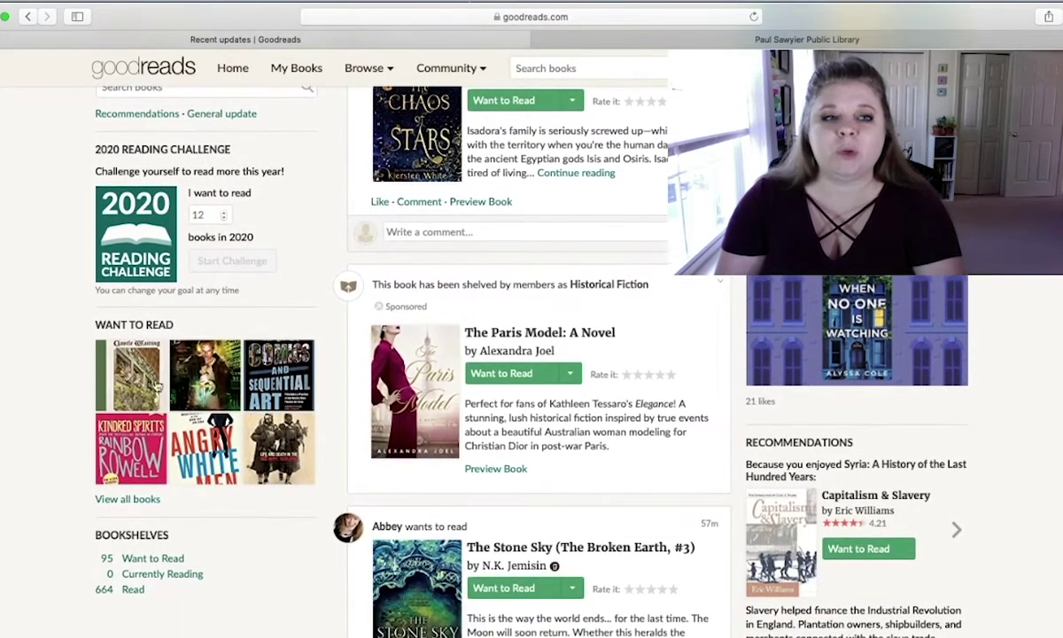
pyautogui.scroll(-1, 156, 426)
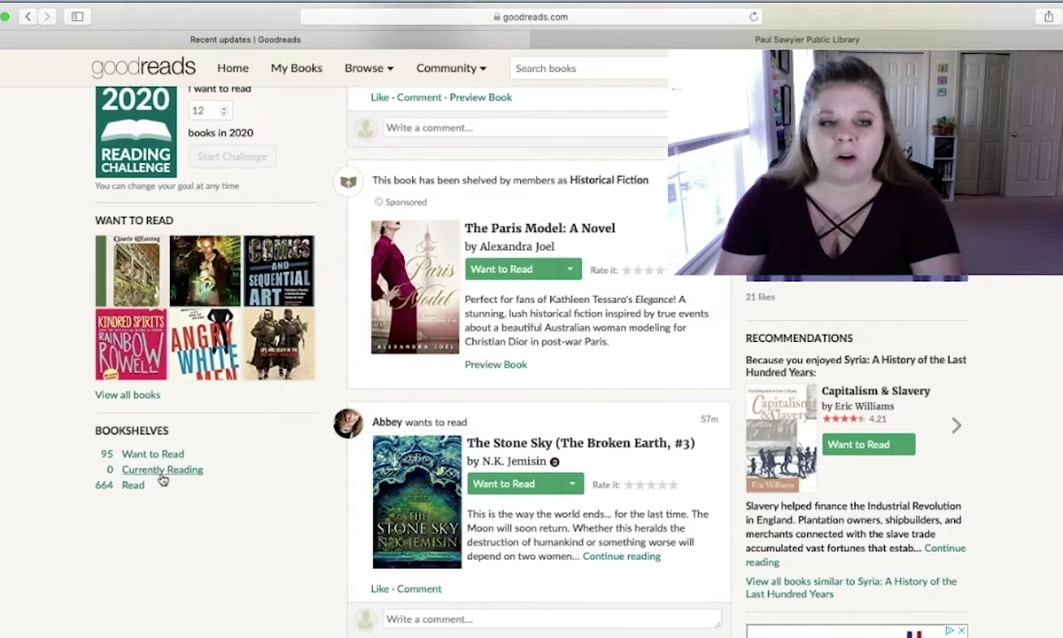
pyautogui.scroll(5, 382, 473)
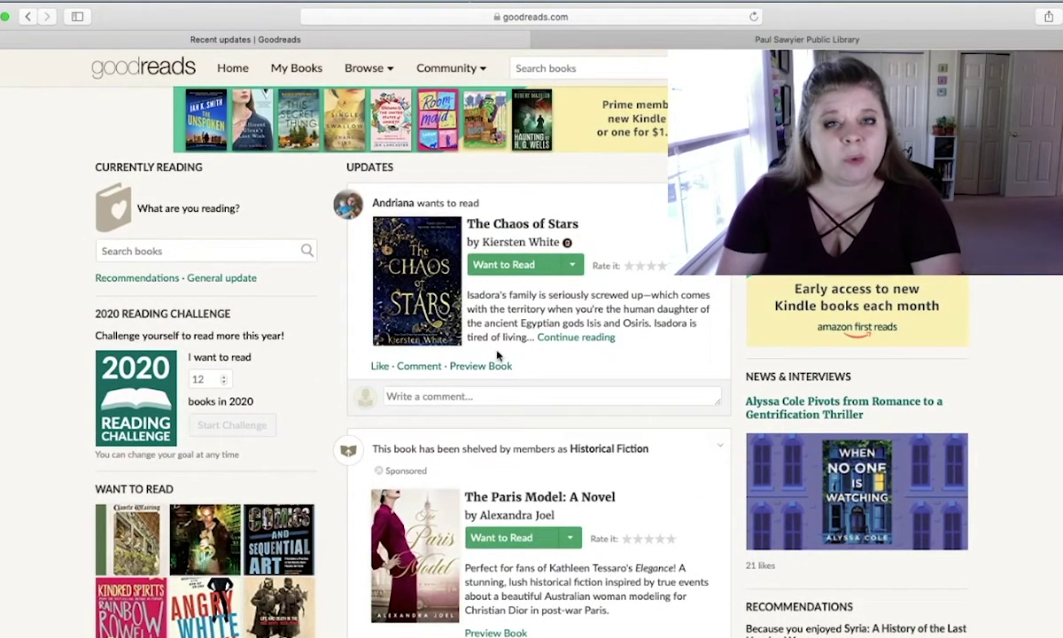
pyautogui.scroll(-1, 556, 345)
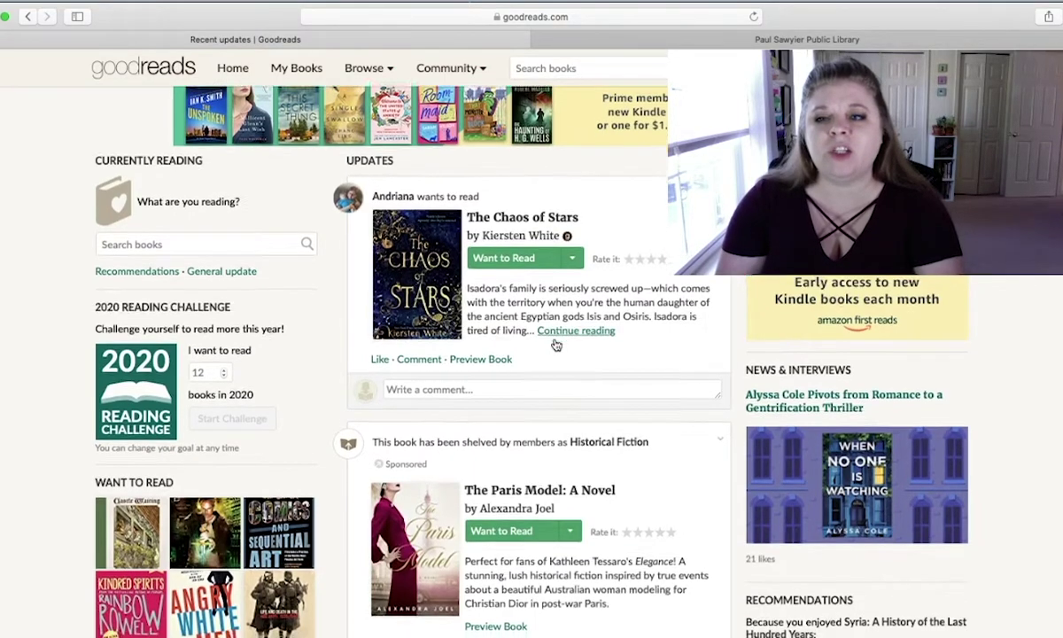
pyautogui.scroll(-5, 555, 345)
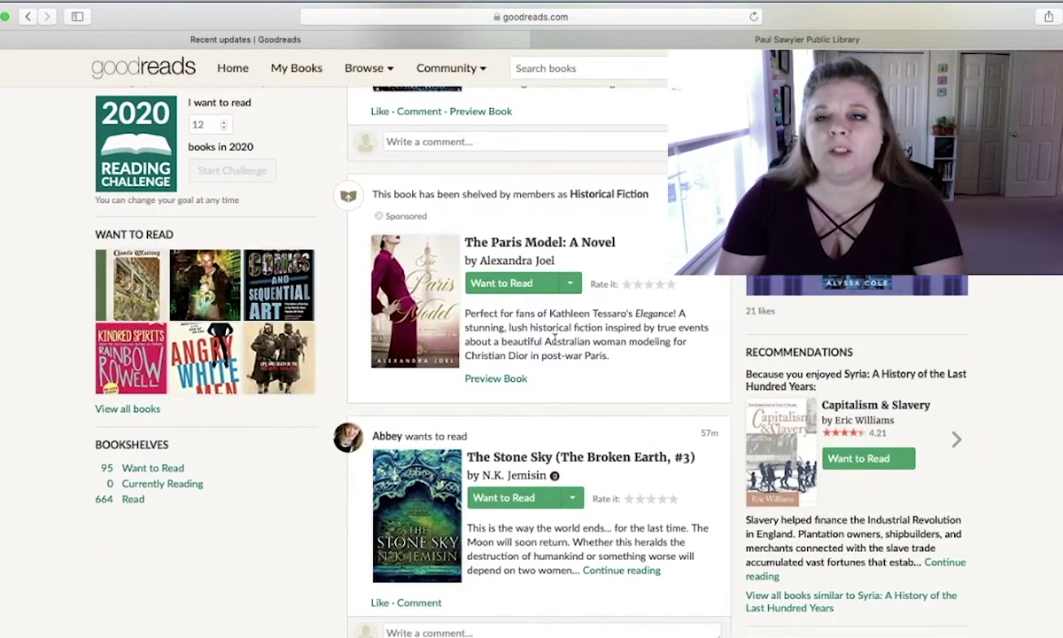
pyautogui.scroll(-7, 554, 337)
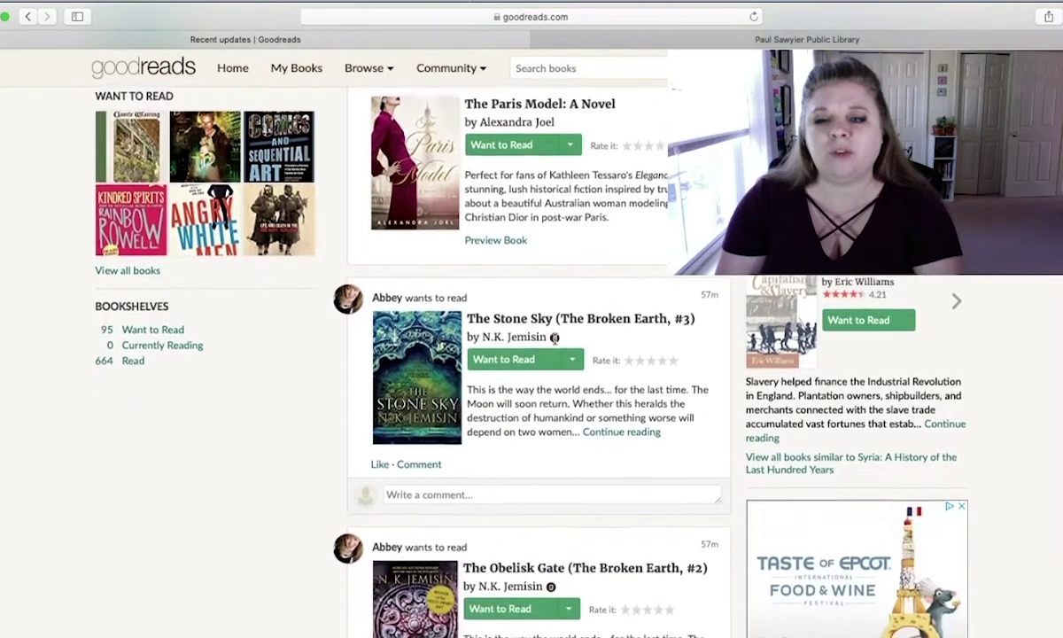
pyautogui.scroll(12, 555, 345)
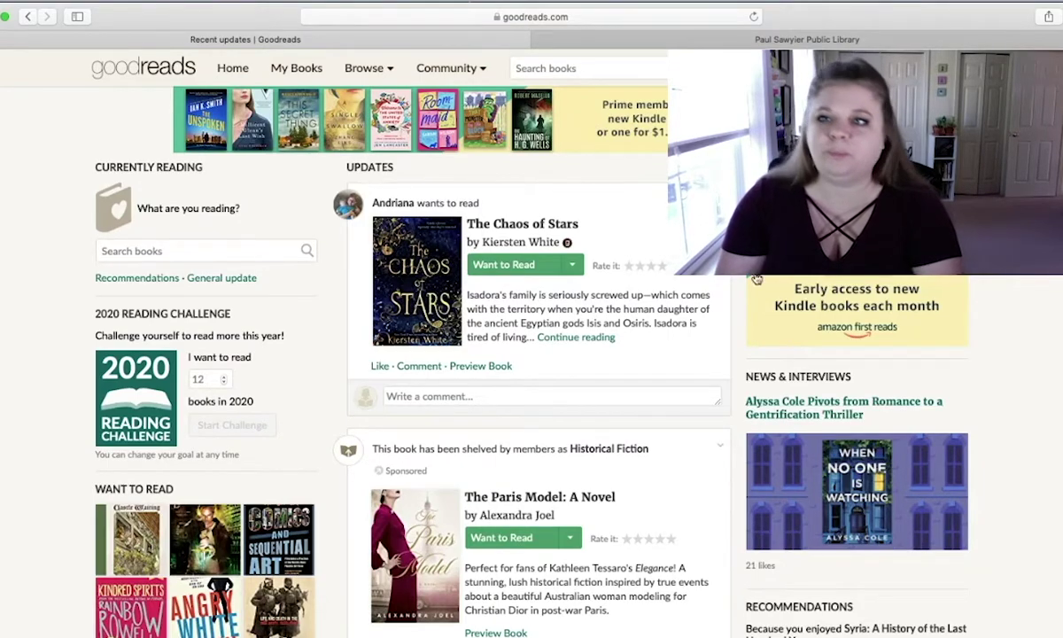
# - Open My Books and review the 759 shelved books: 664 read, 95 want-to-read
pyautogui.click(291, 77)
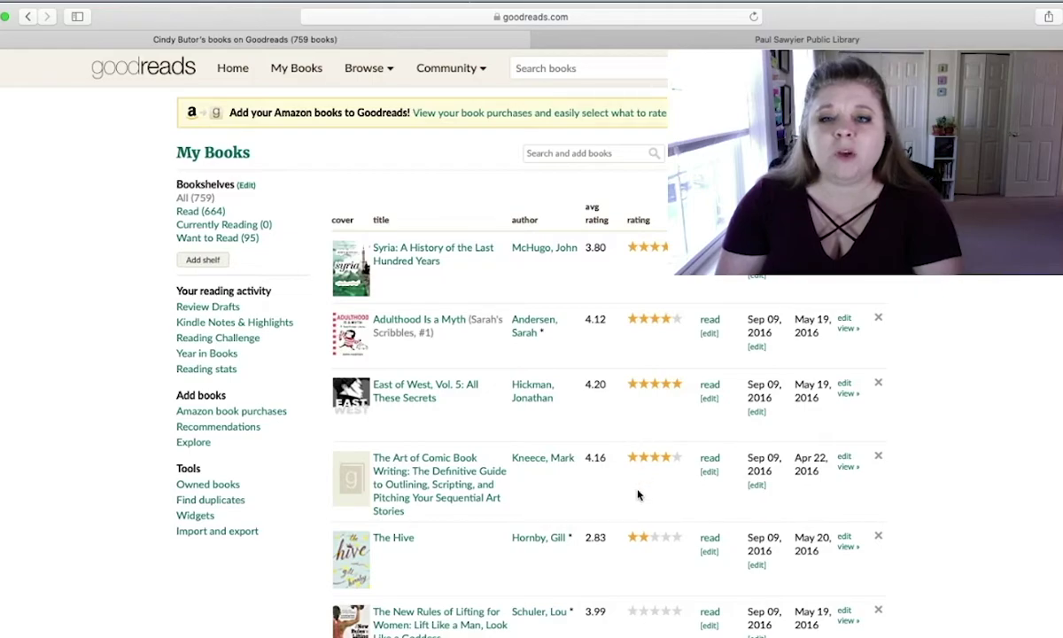
pyautogui.scroll(-5, 638, 494)
pyautogui.scroll(5, 638, 494)
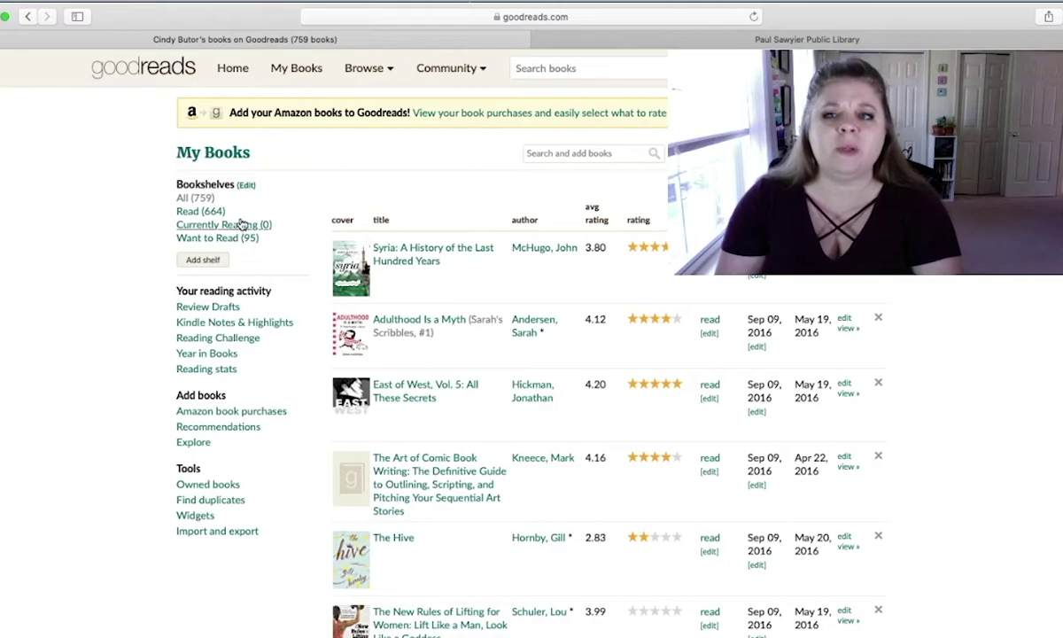
pyautogui.click(374, 78)
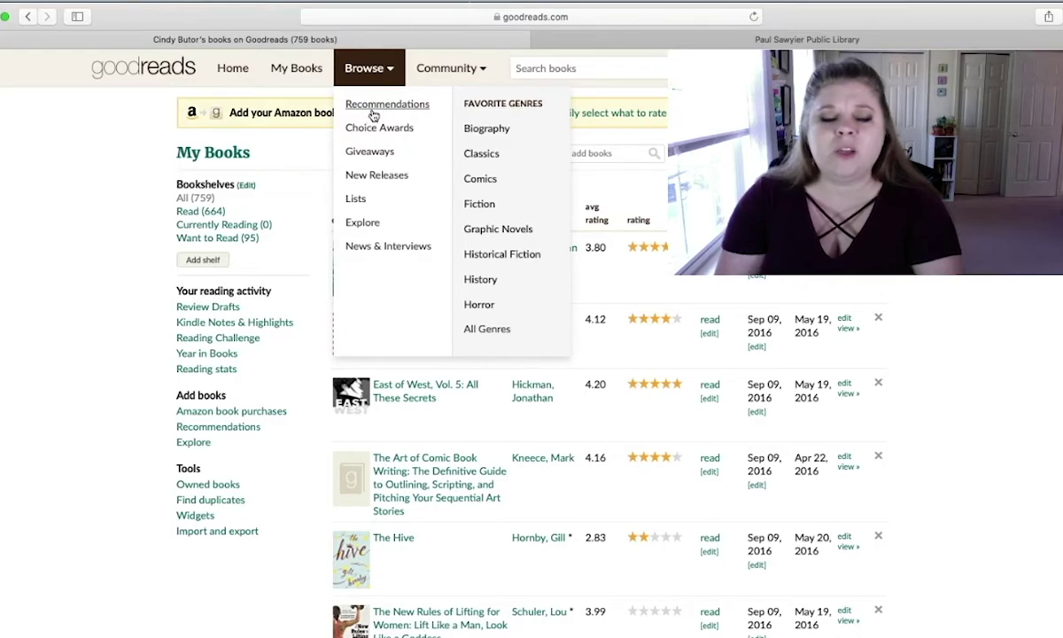
# - Open Browse > Recommendations to see suggestions based on Biography and Classics
pyautogui.click(373, 114)
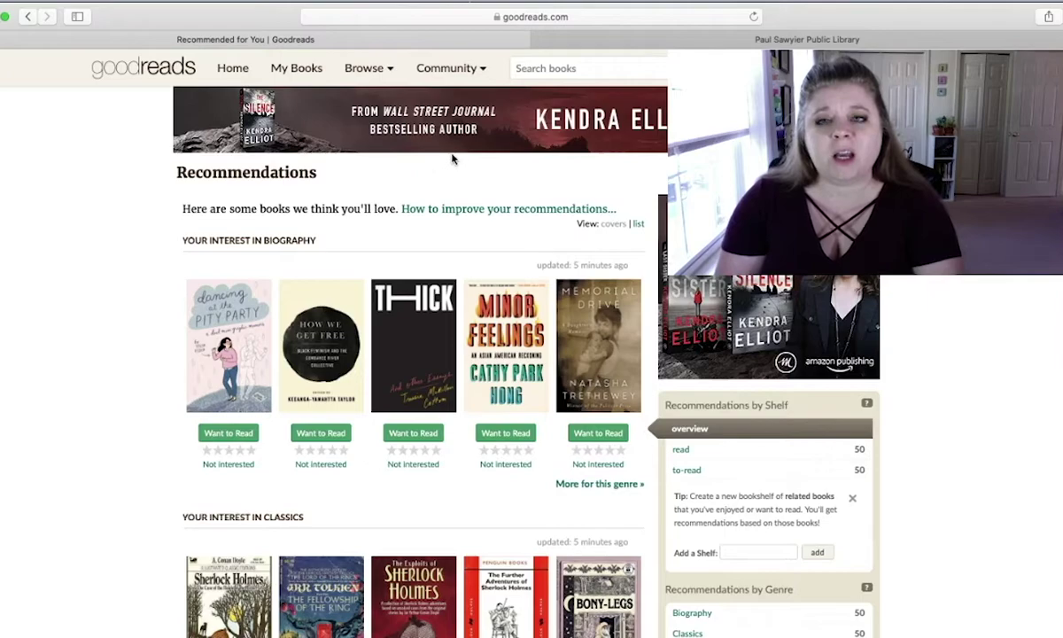
pyautogui.click(451, 75)
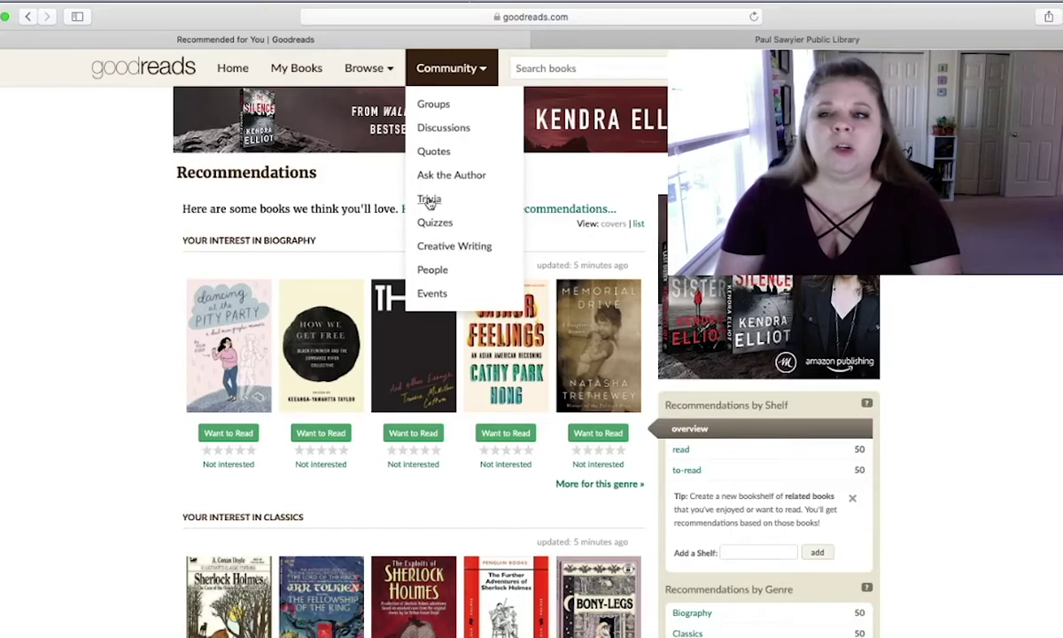
# - Look over the Groups page, including the joined Lexington Reads group, then return Home
pyautogui.click(440, 106)
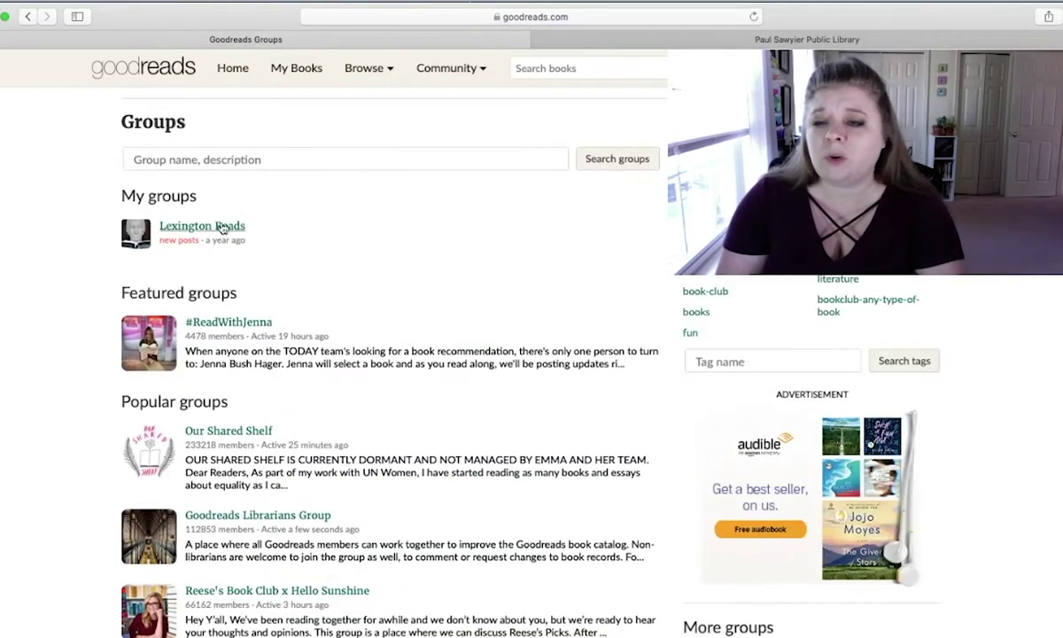
pyautogui.scroll(-3, 205, 445)
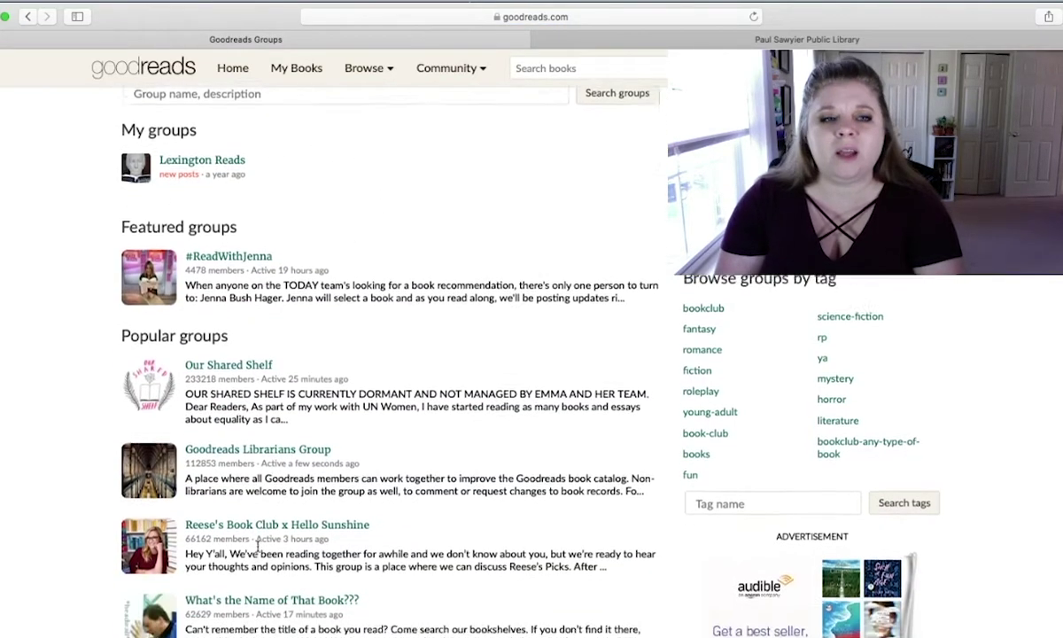
pyautogui.scroll(3, 257, 546)
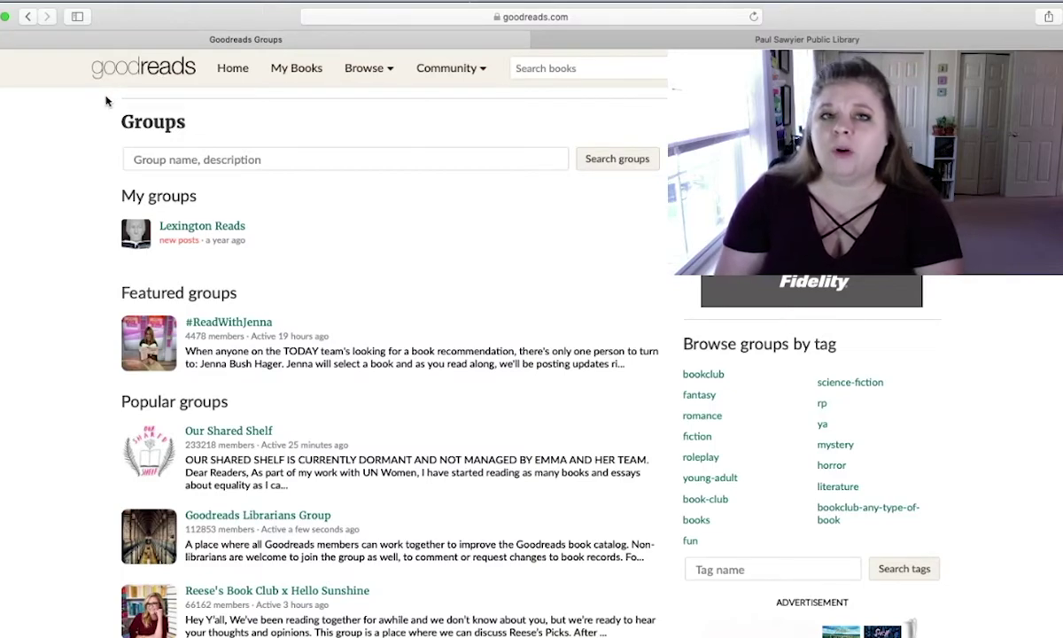
pyautogui.click(236, 74)
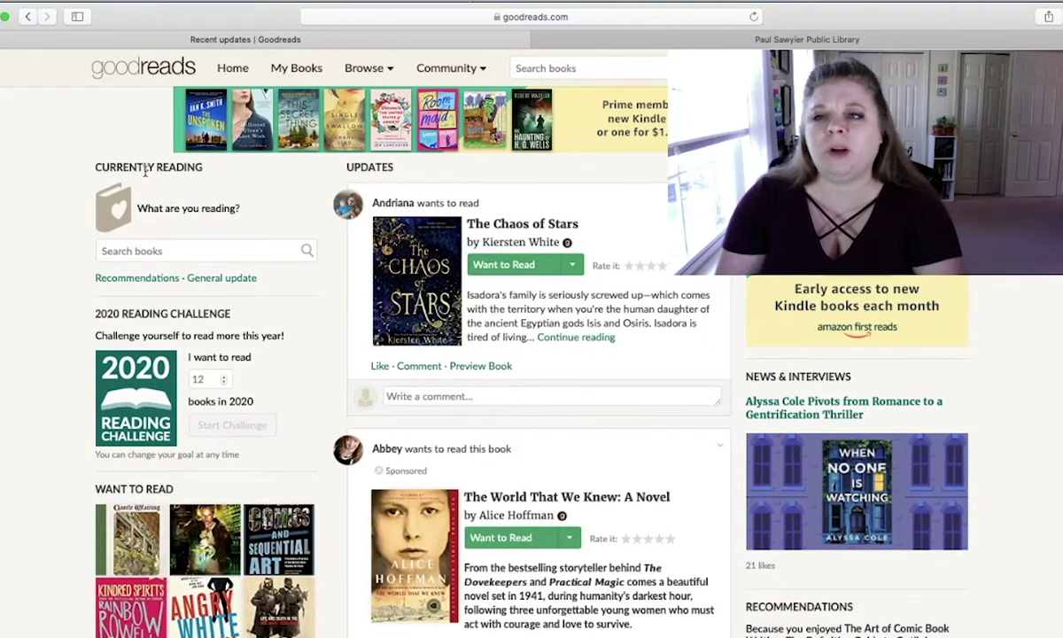
# - Search for Bronte's Mistress and add it under Currently Reading
pyautogui.click(140, 250)
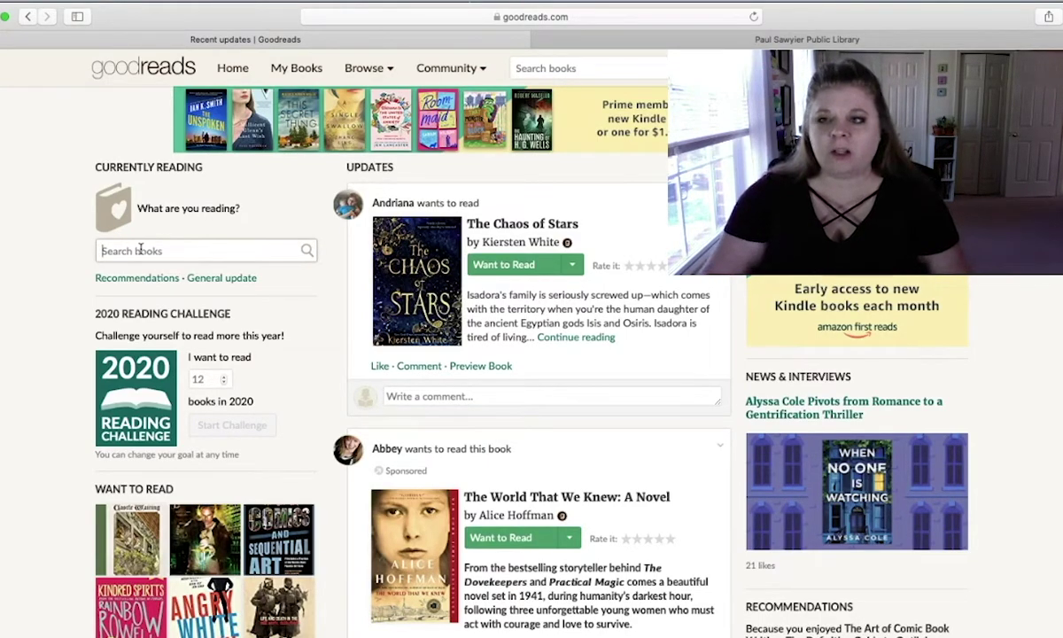
pyautogui.write("Bronte's")
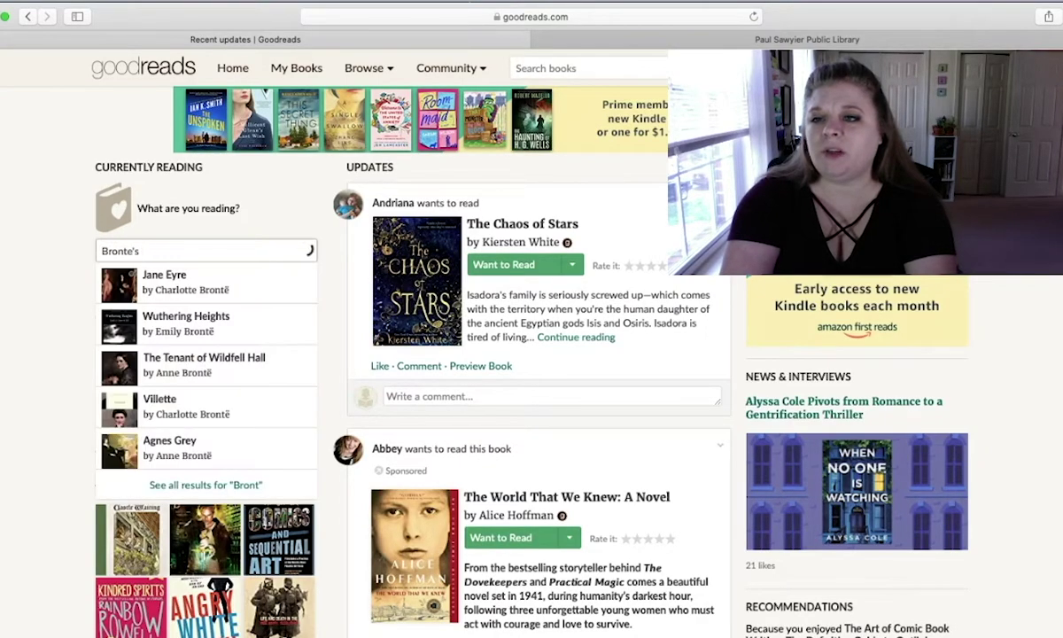
pyautogui.write(' Mistress')
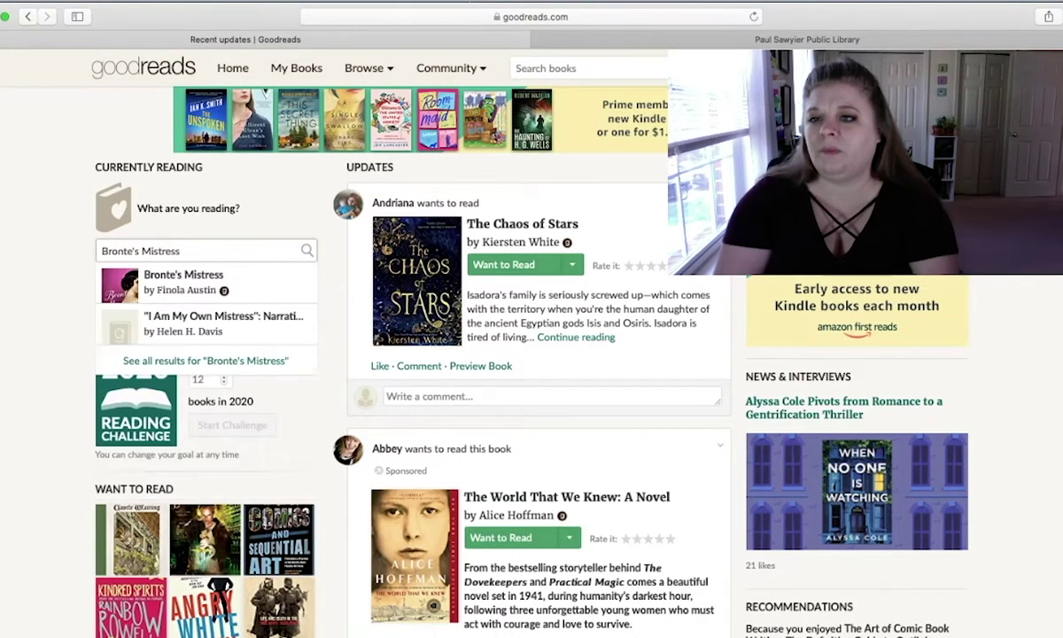
pyautogui.click(189, 285)
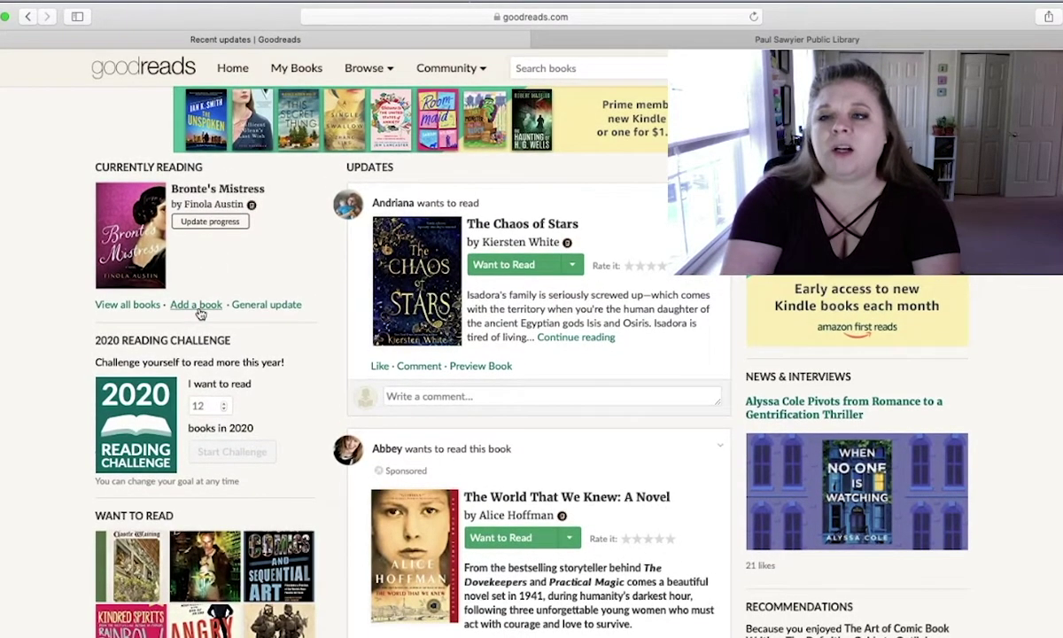
pyautogui.click(197, 305)
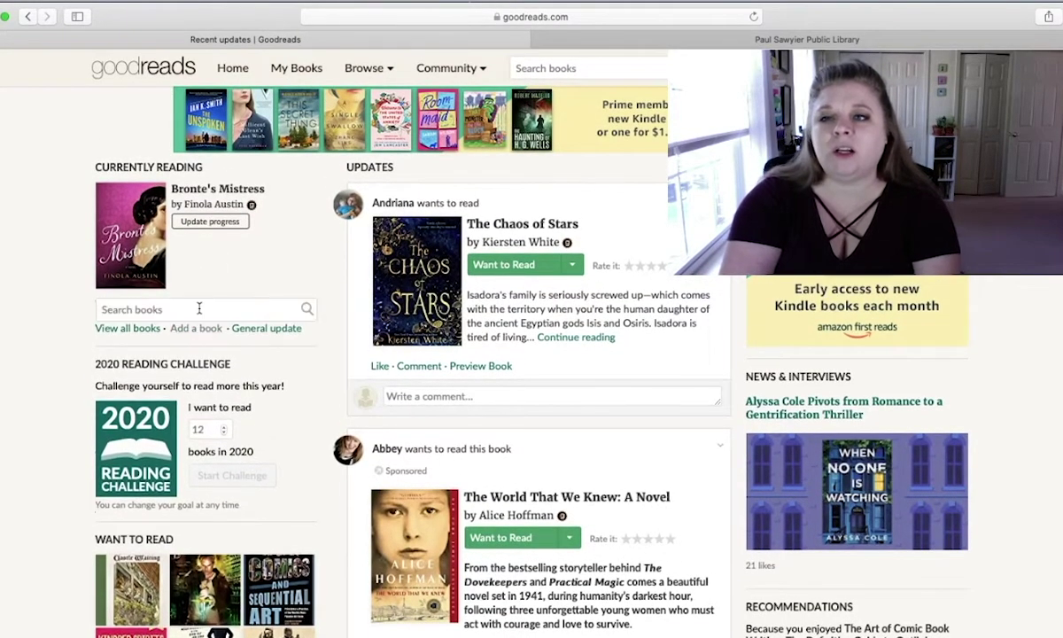
# - Search books for 'a queer summer night in cow town', which returns no matches
pyautogui.click(156, 309)
pyautogui.write('a qu')
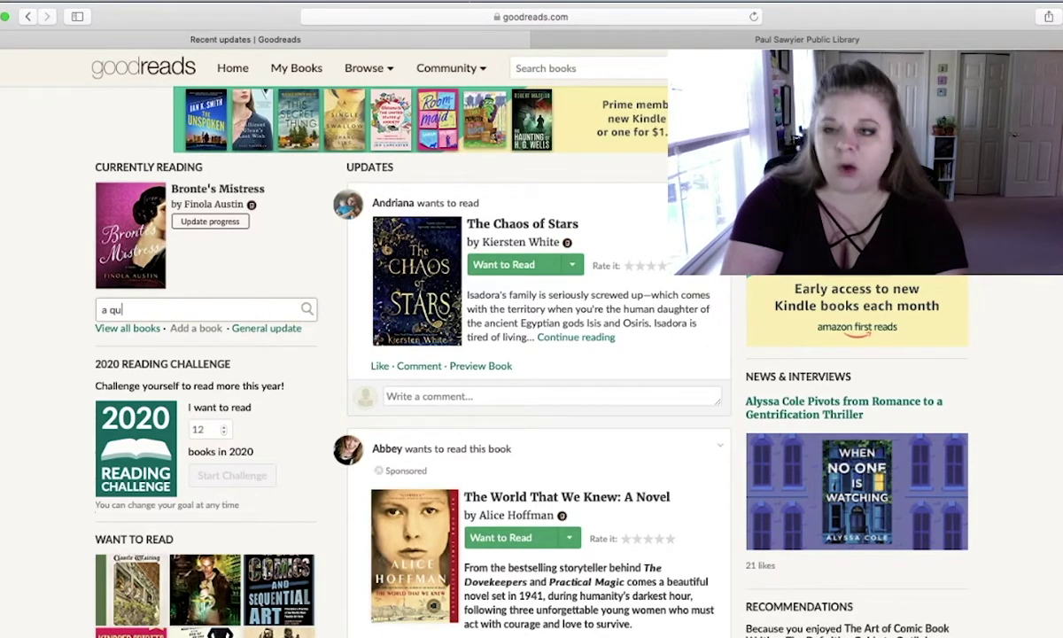
pyautogui.write('eer summer ')
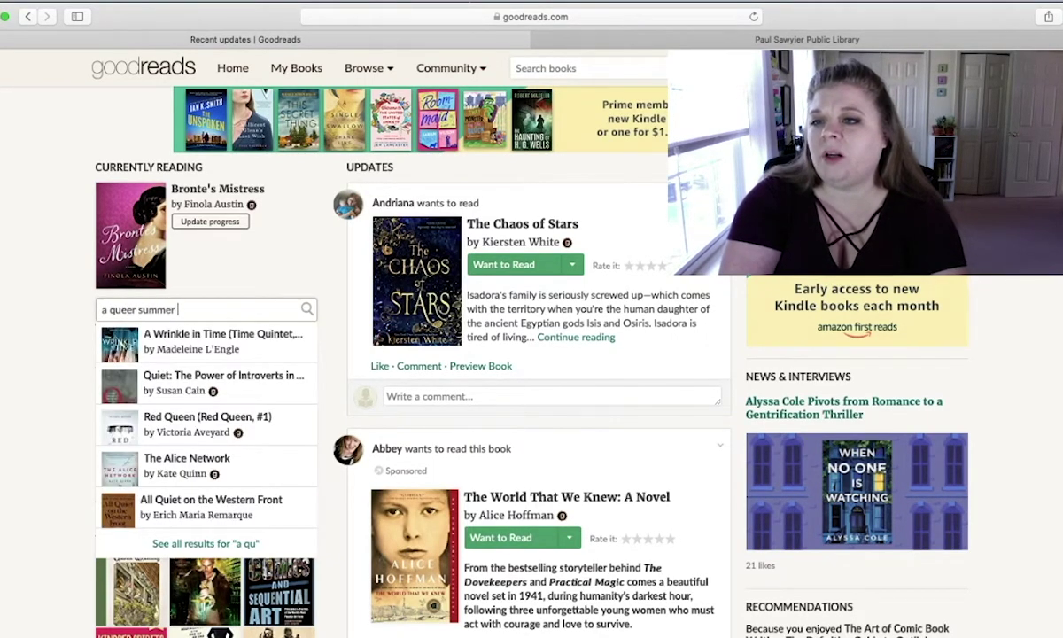
pyautogui.write('night in cow town')
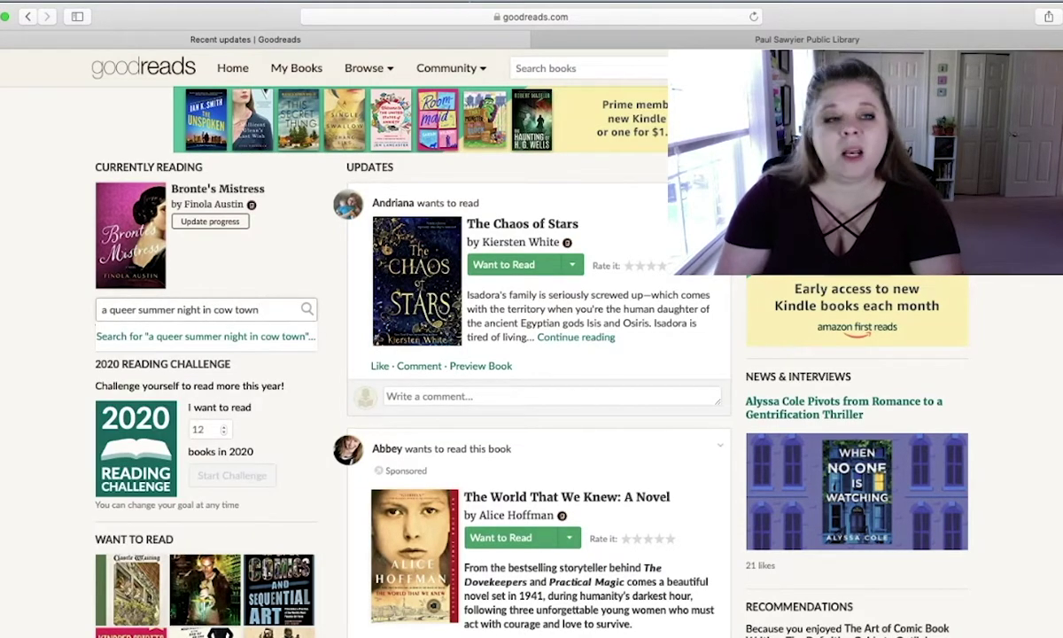
pyautogui.press('Return')
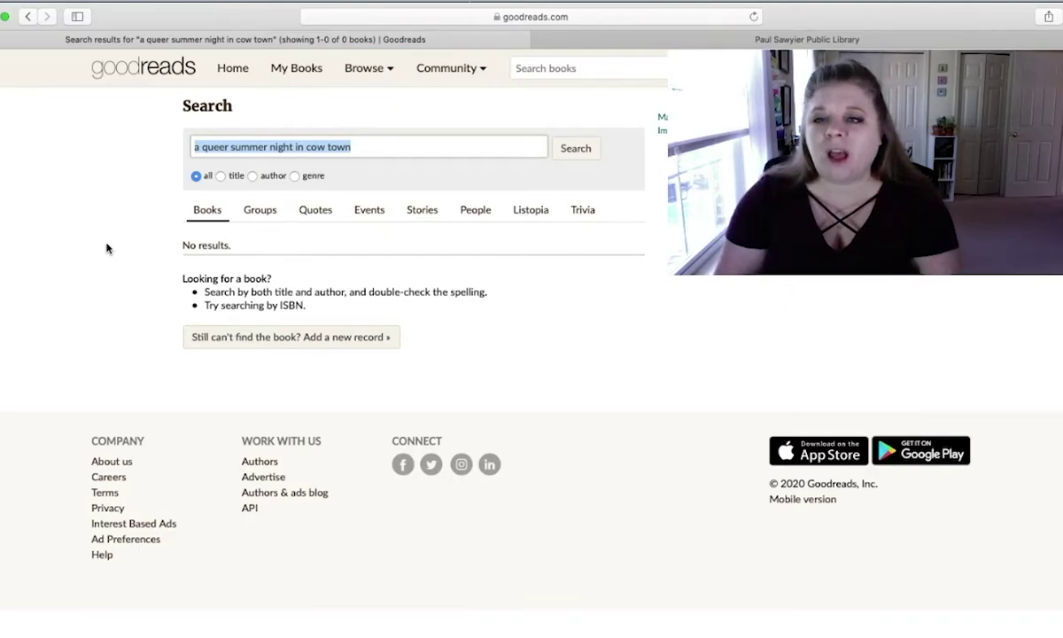
# - Start an Add a New Book record for the missing title, leave the author blank, then go Home
pyautogui.click(278, 340)
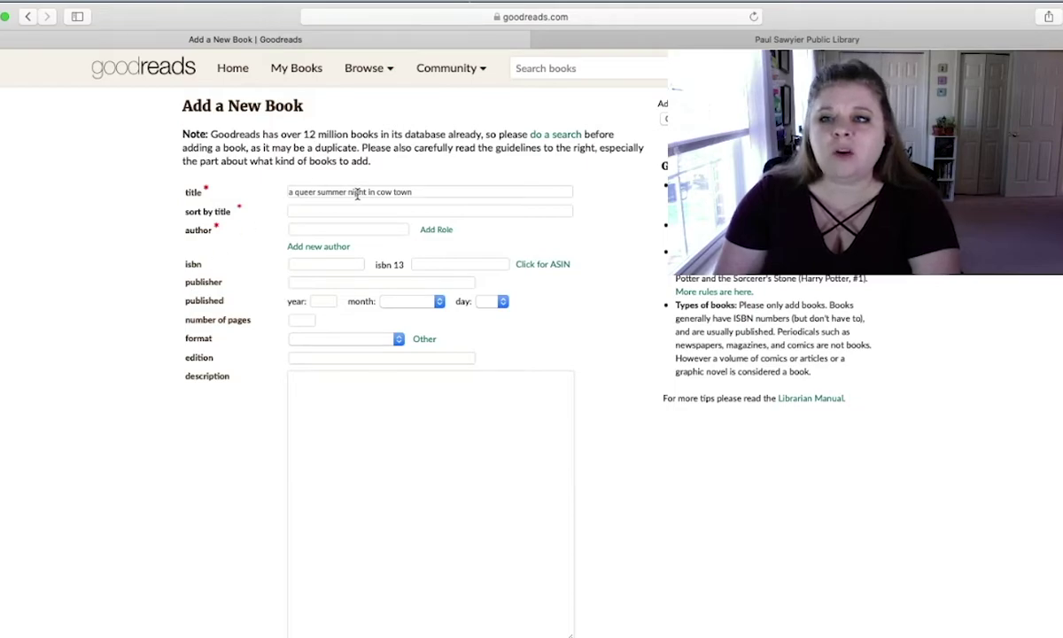
pyautogui.click(332, 228)
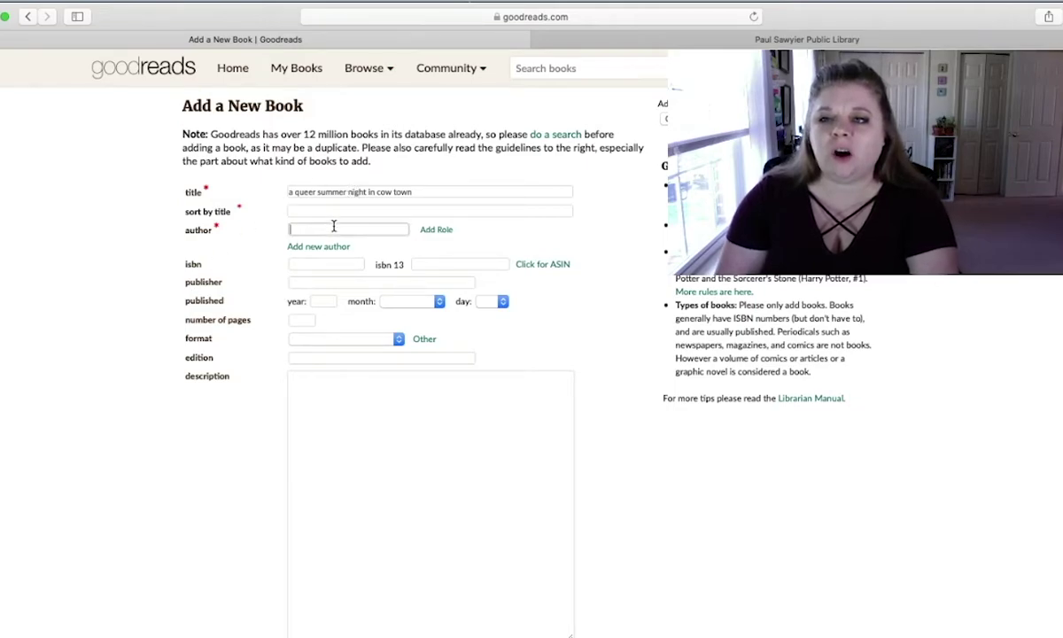
pyautogui.scroll(-1, 302, 359)
pyautogui.click(172, 409)
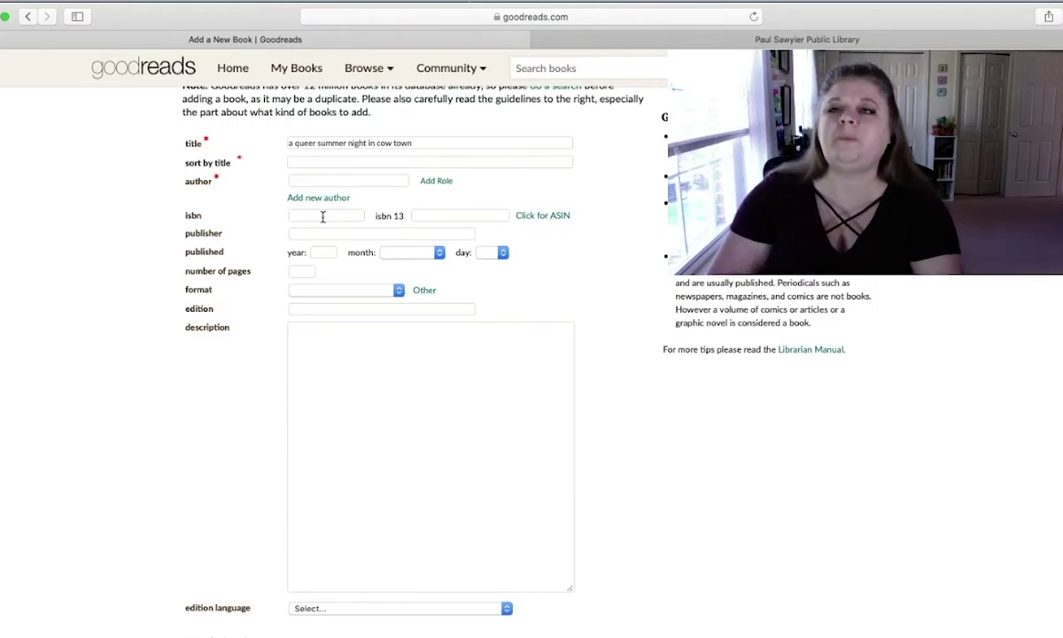
pyautogui.click(229, 71)
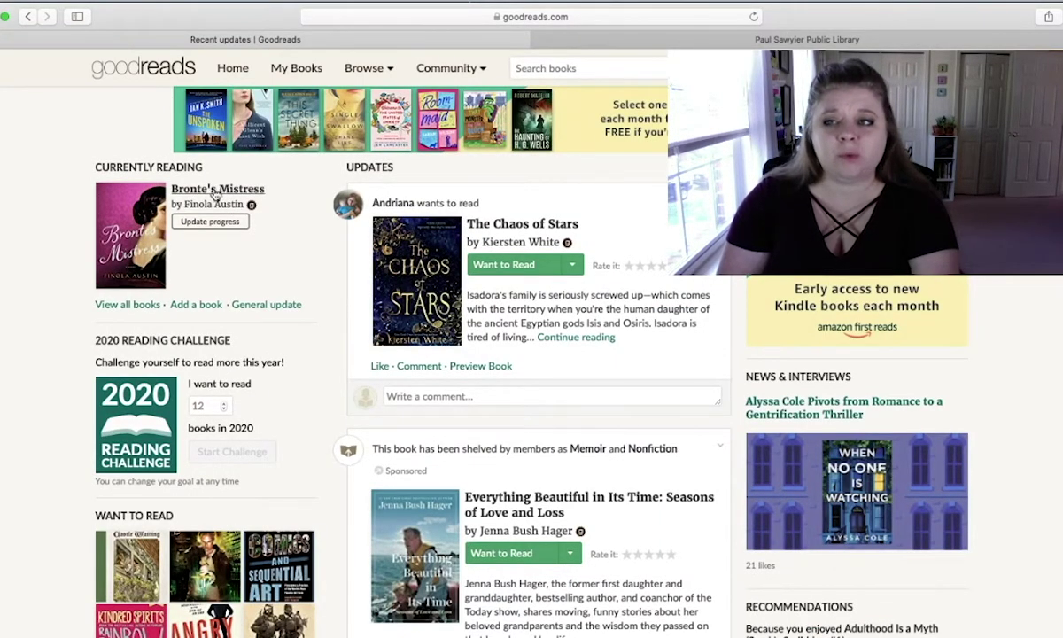
# - Use Update progress on Bronte's Mistress and choose 'I'm finished!'
pyautogui.click(205, 221)
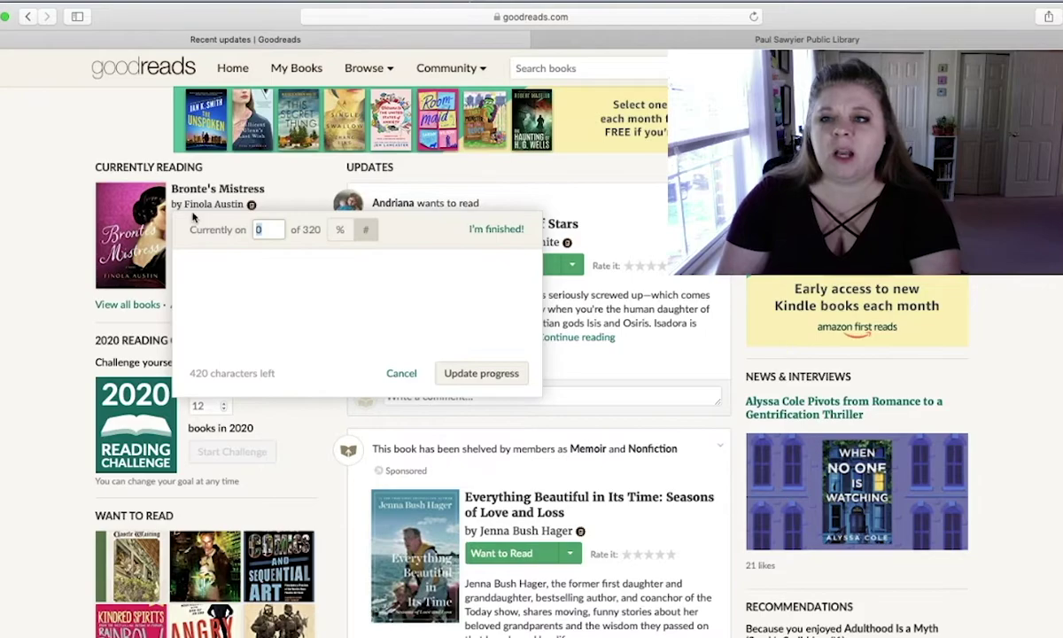
pyautogui.click(494, 235)
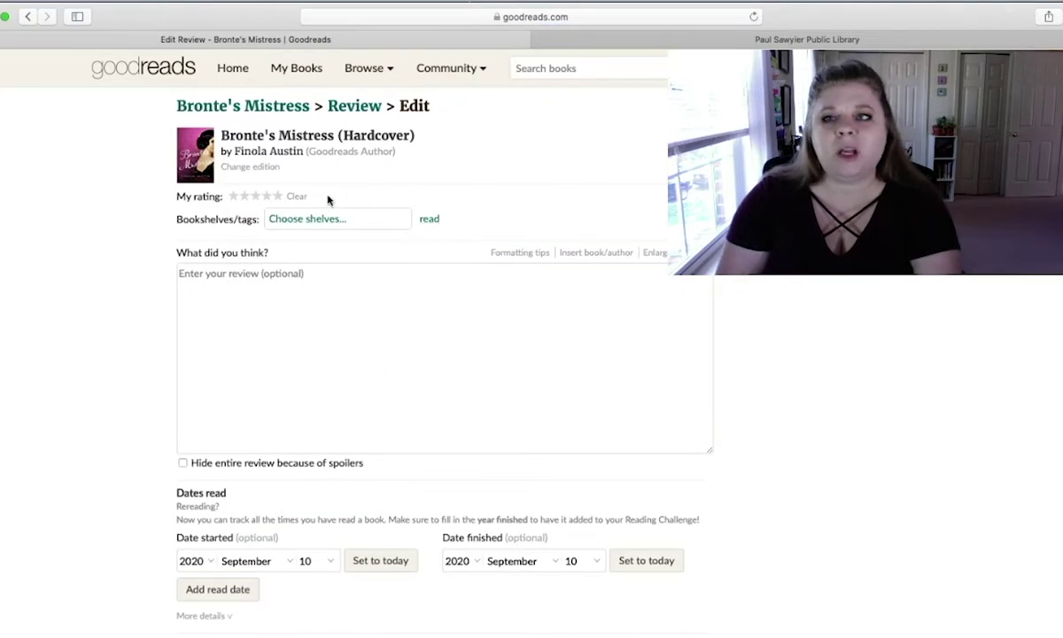
# - Rate Bronte's Mistress four stars and put it on the currently-reading shelf
pyautogui.click(269, 203)
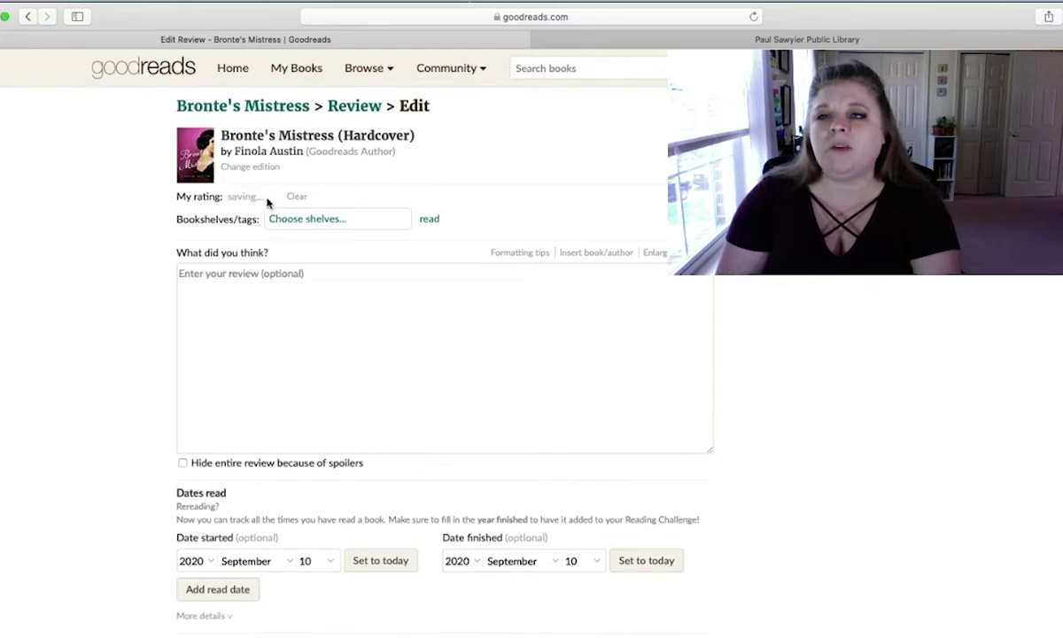
pyautogui.click(362, 224)
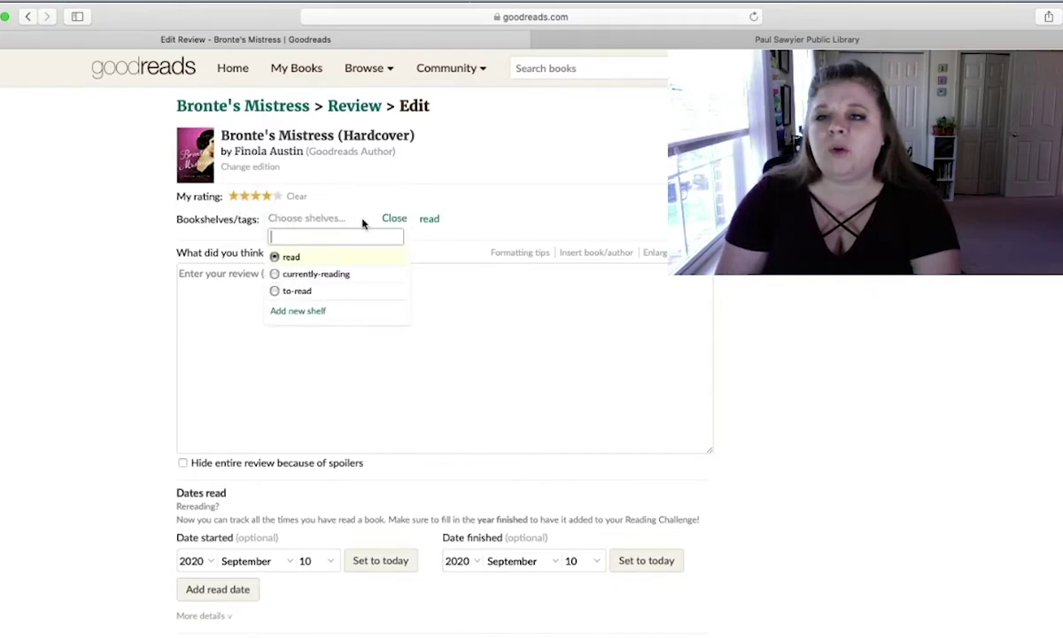
pyautogui.click(306, 276)
pyautogui.click(84, 232)
# - Click into the empty review box without writing, then return to the Goodreads home page
pyautogui.click(347, 322)
pyautogui.scroll(-5, 328, 305)
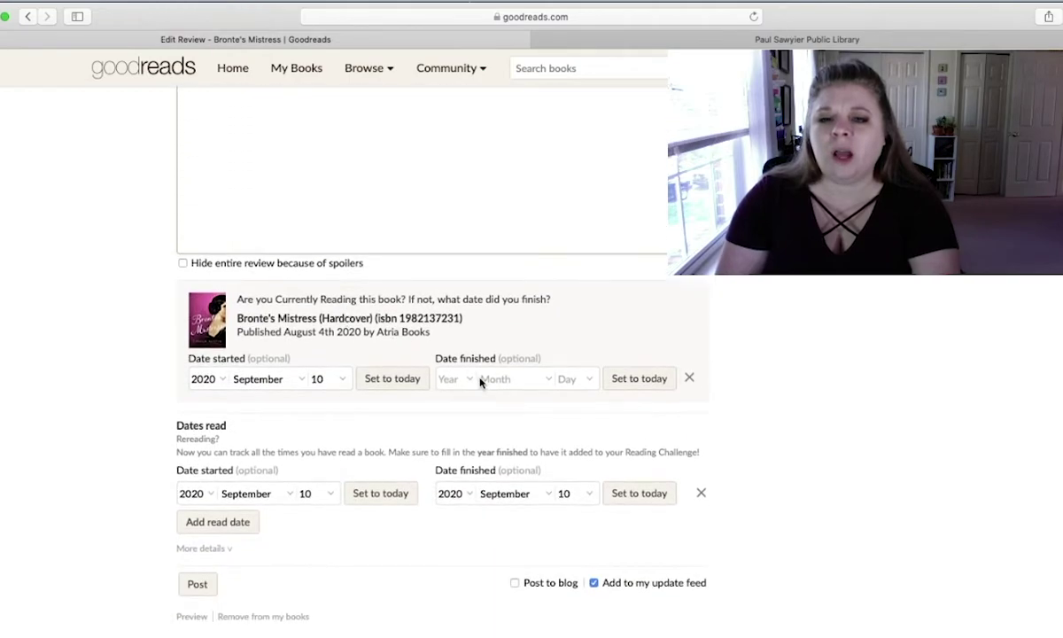
pyautogui.scroll(-1, 474, 384)
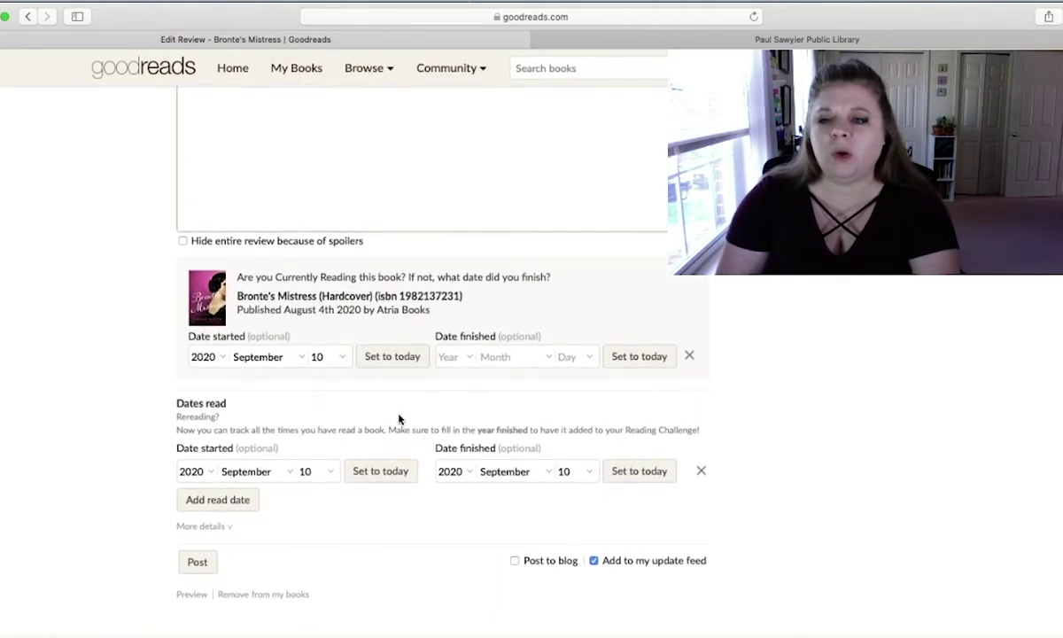
pyautogui.scroll(5, 461, 394)
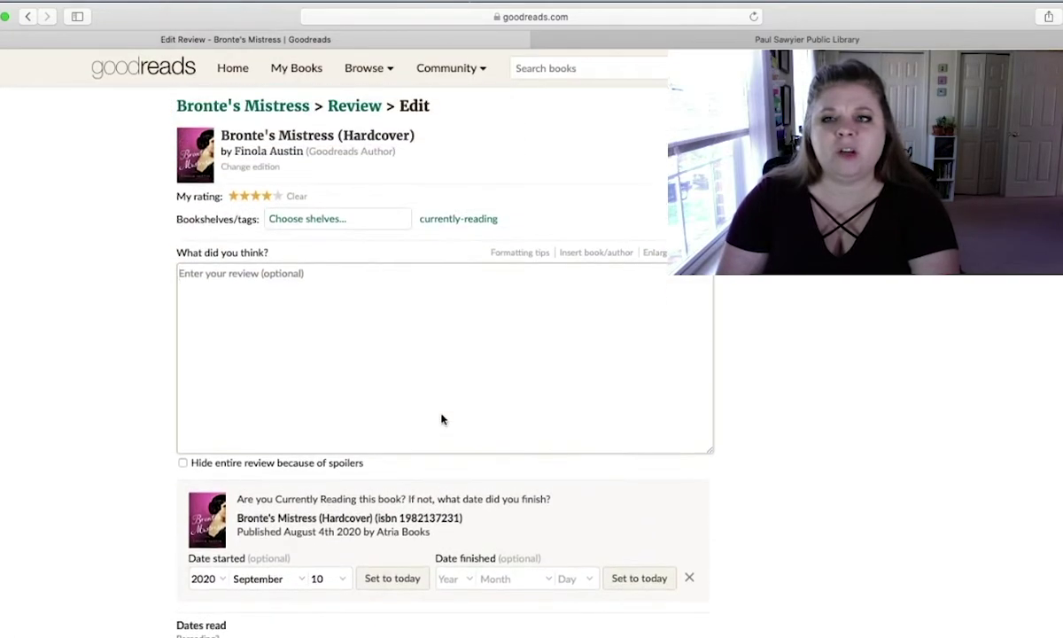
pyautogui.click(200, 326)
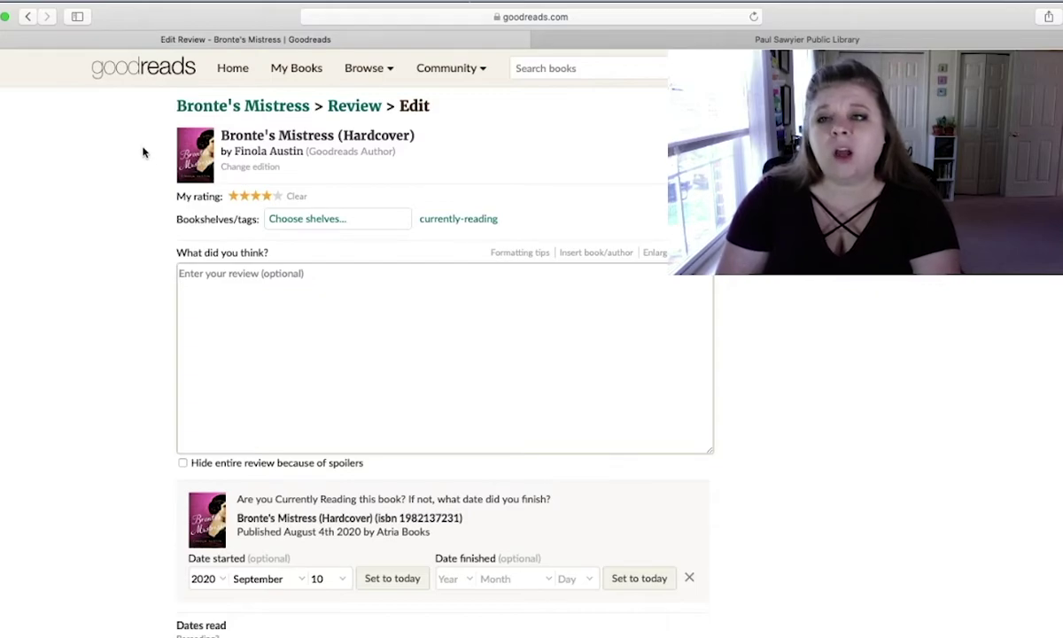
pyautogui.click(129, 75)
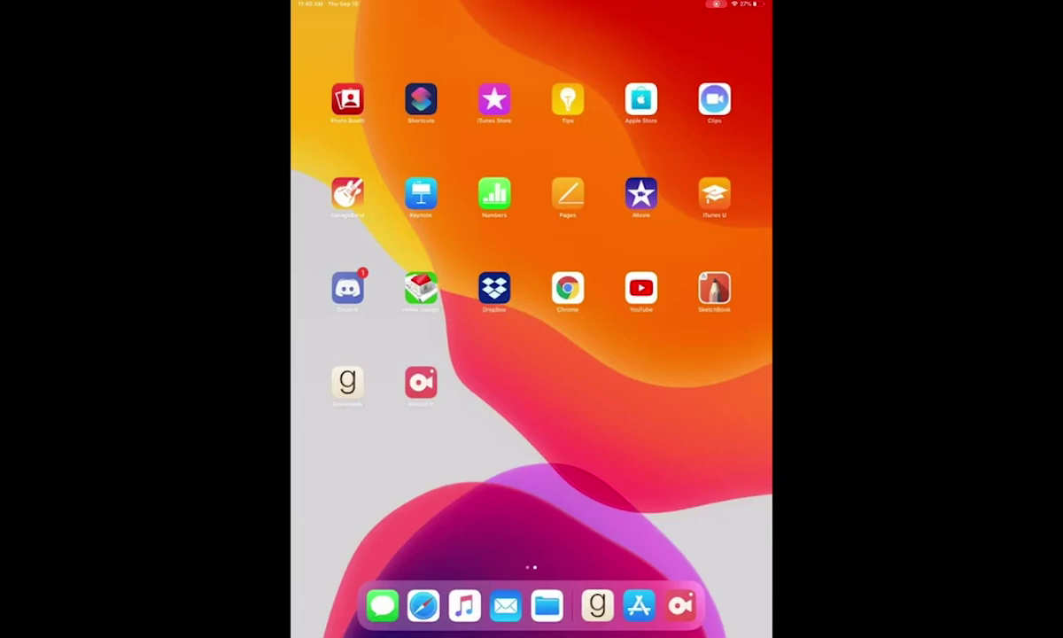
# - Launch the Goodreads iPad app and go to My Books, with Bronte's Mistress under Reading
pyautogui.click(347, 381)
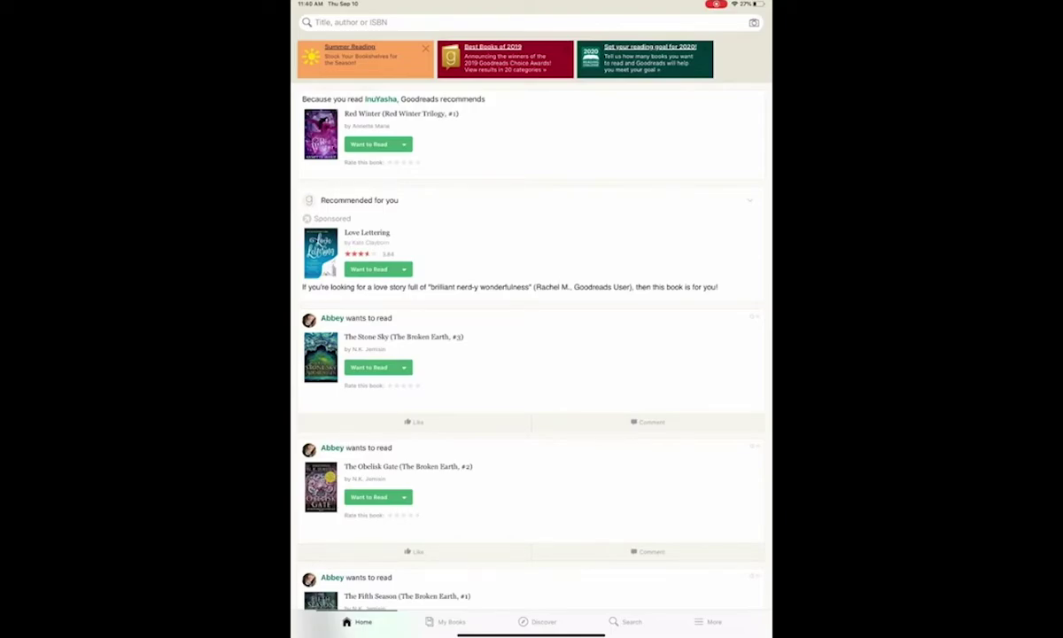
pyautogui.click(448, 621)
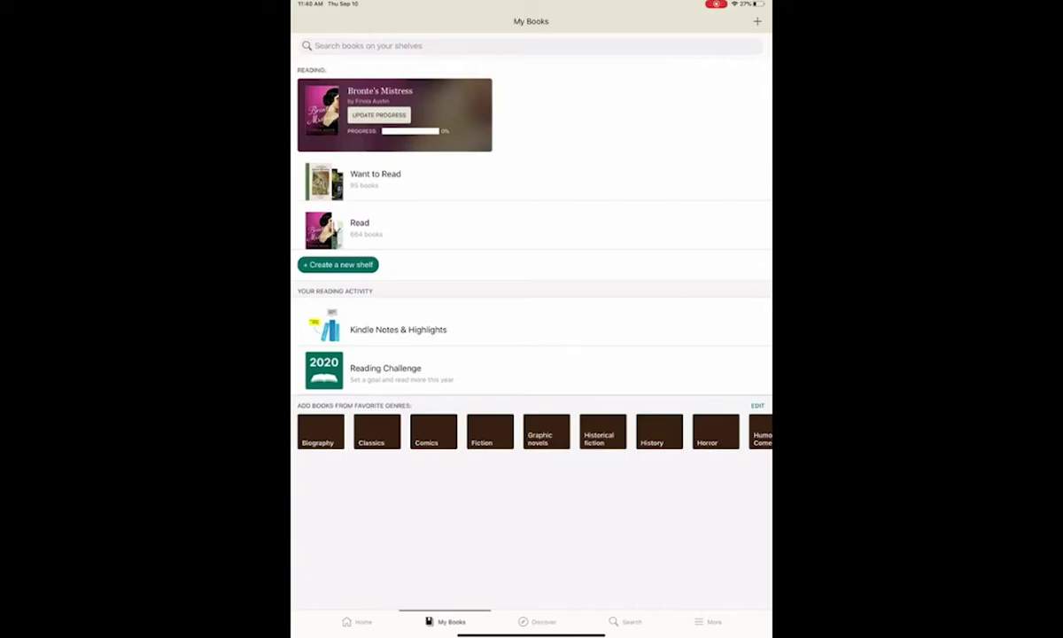
# - Bring up the add-books menu with search, cover scanning, Amazon import and new shelf options
pyautogui.click(757, 21)
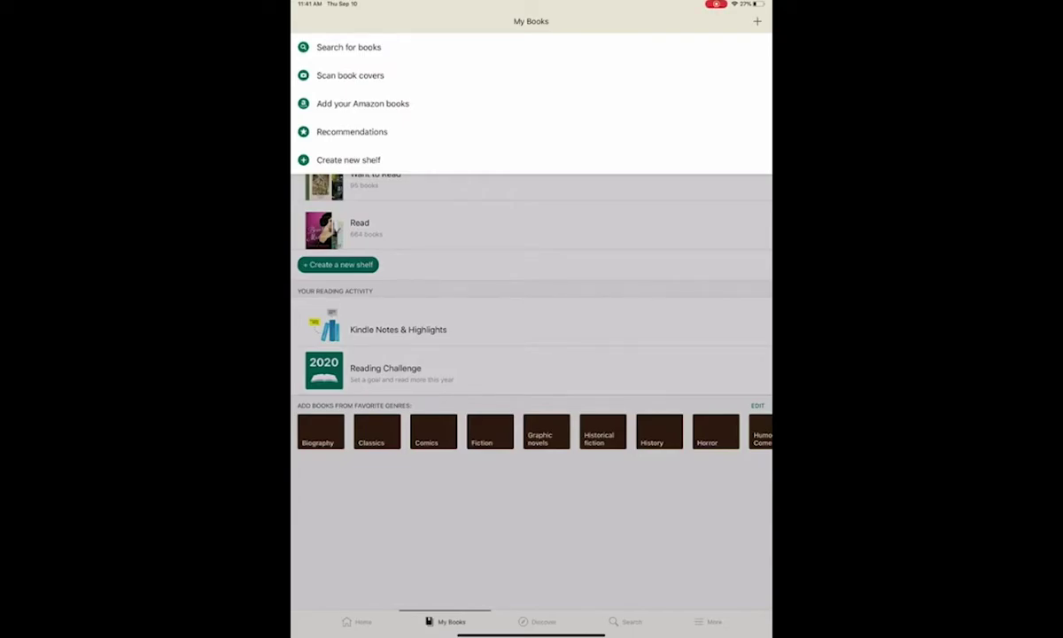
# - Scan the Everybody Behaves Badly cover to mark it Read, then return to My Books
pyautogui.click(350, 75)
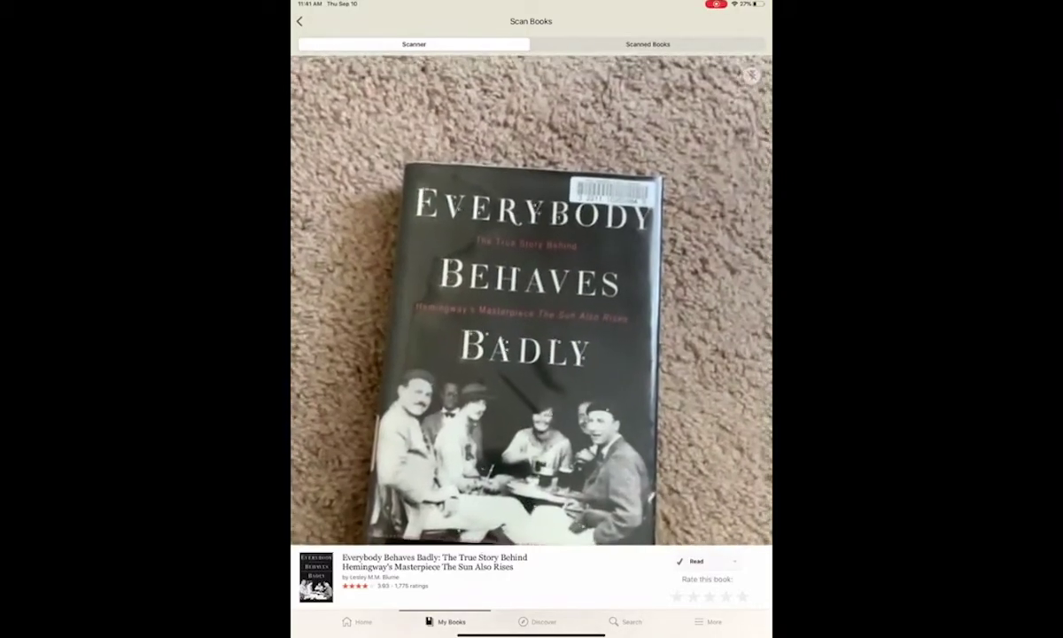
pyautogui.click(299, 21)
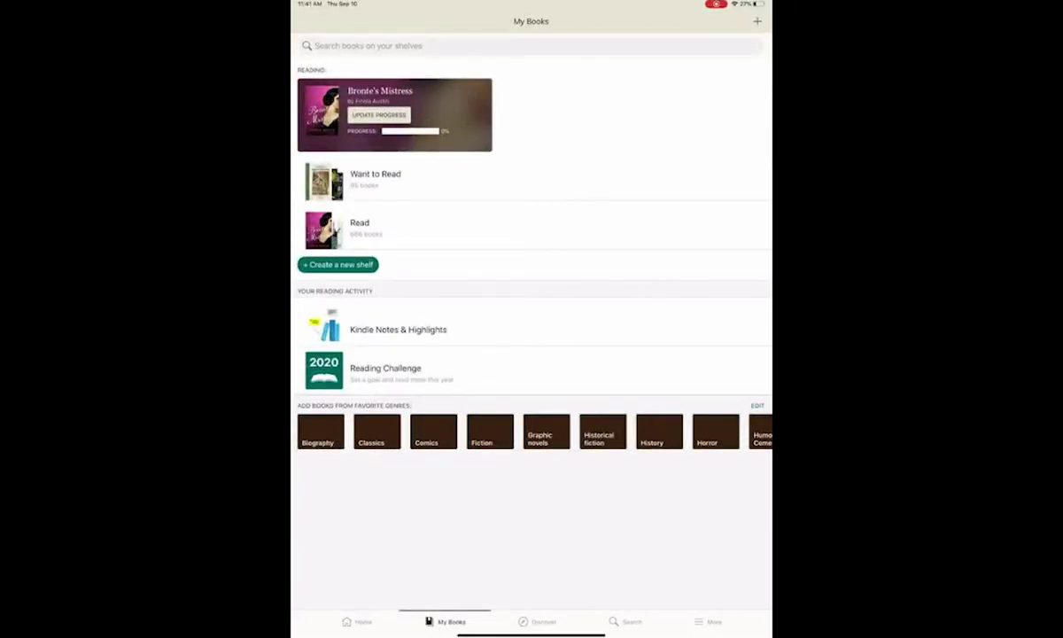
# - Search your own shelves for 'Everyb' to find Everybody Behaves Badly
pyautogui.click(756, 20)
pyautogui.click(367, 45)
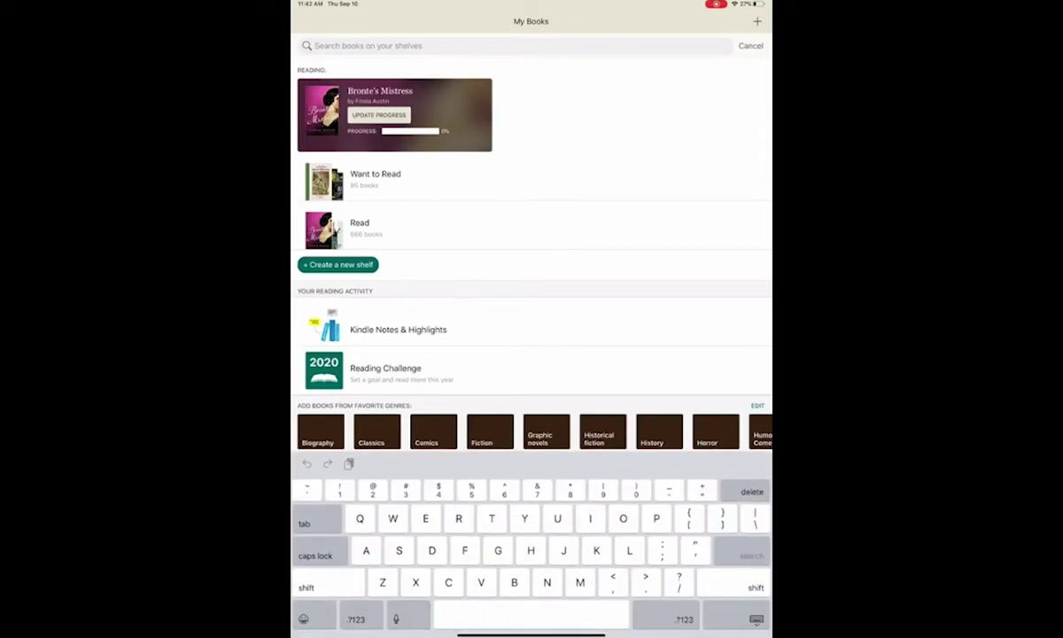
pyautogui.write('Ever')
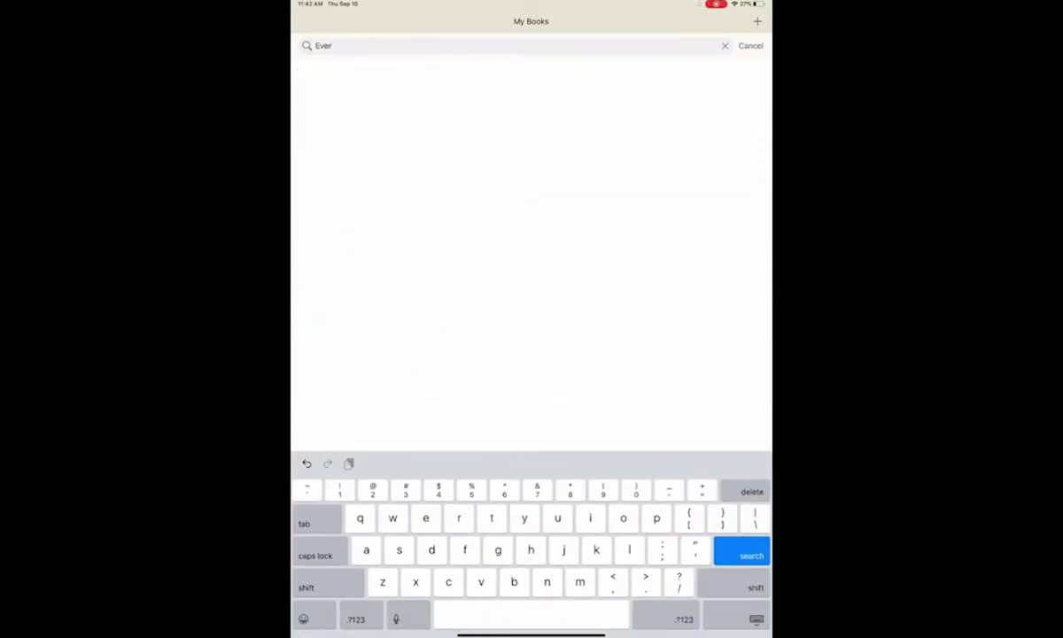
pyautogui.write('yb')
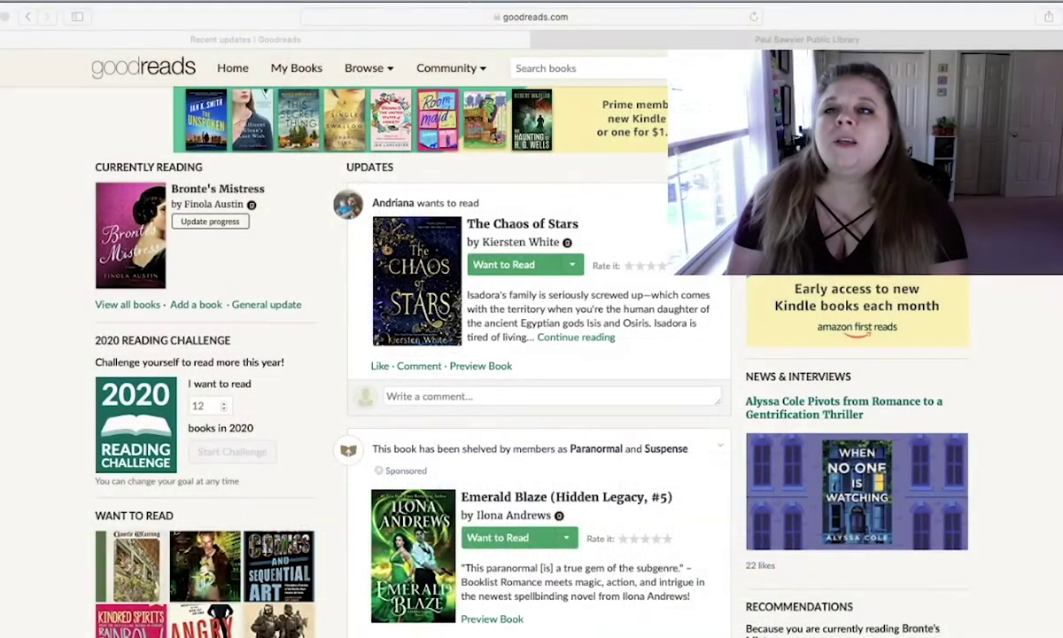
# - Switch back to Safari and open My Books on the Goodreads website
pyautogui.click(12, 426)
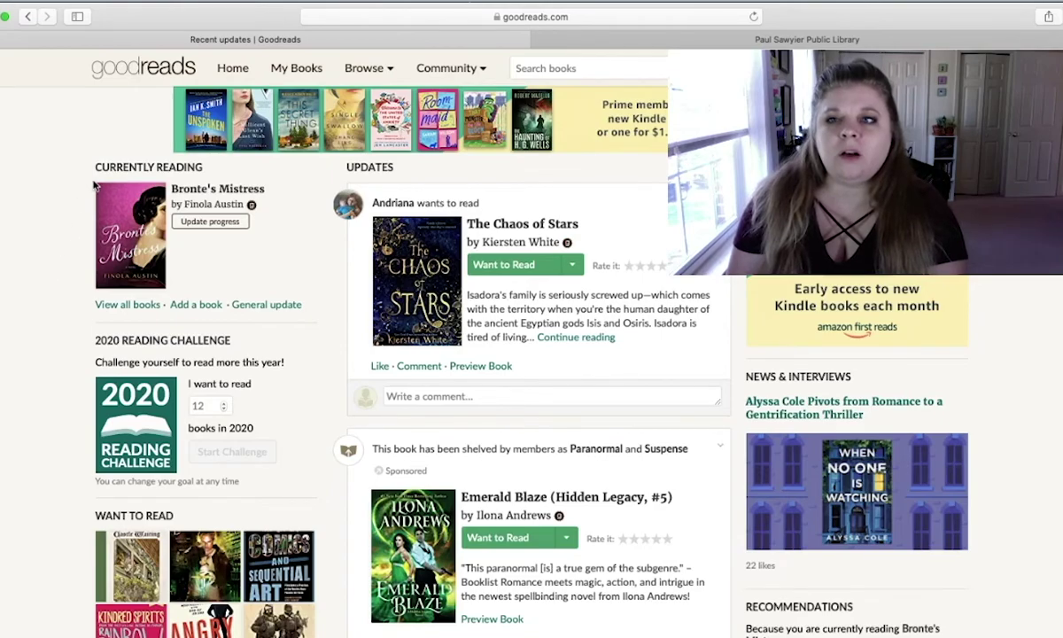
pyautogui.click(308, 79)
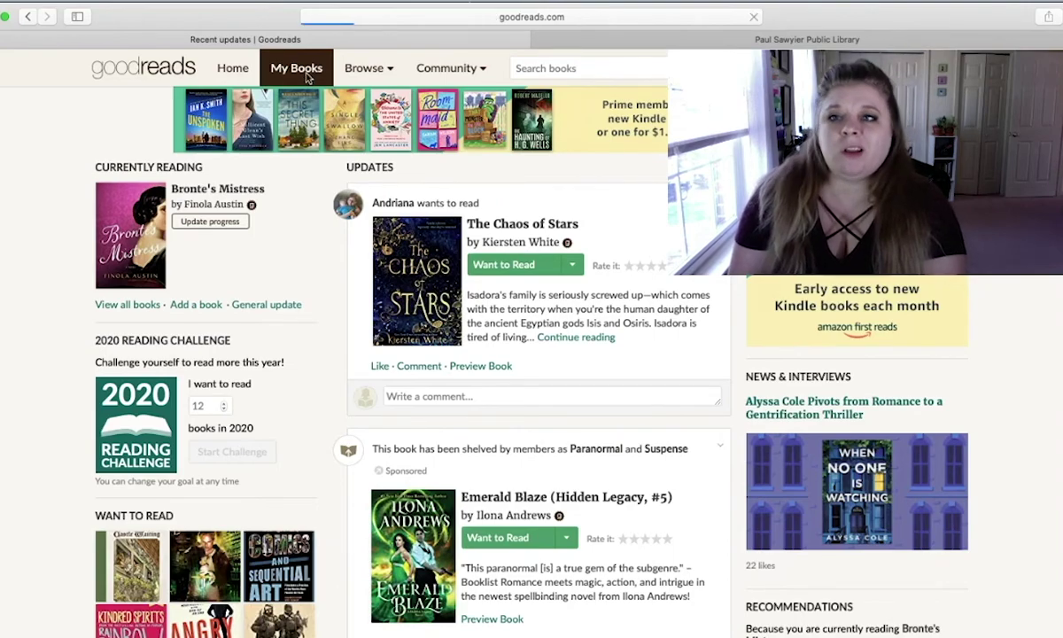